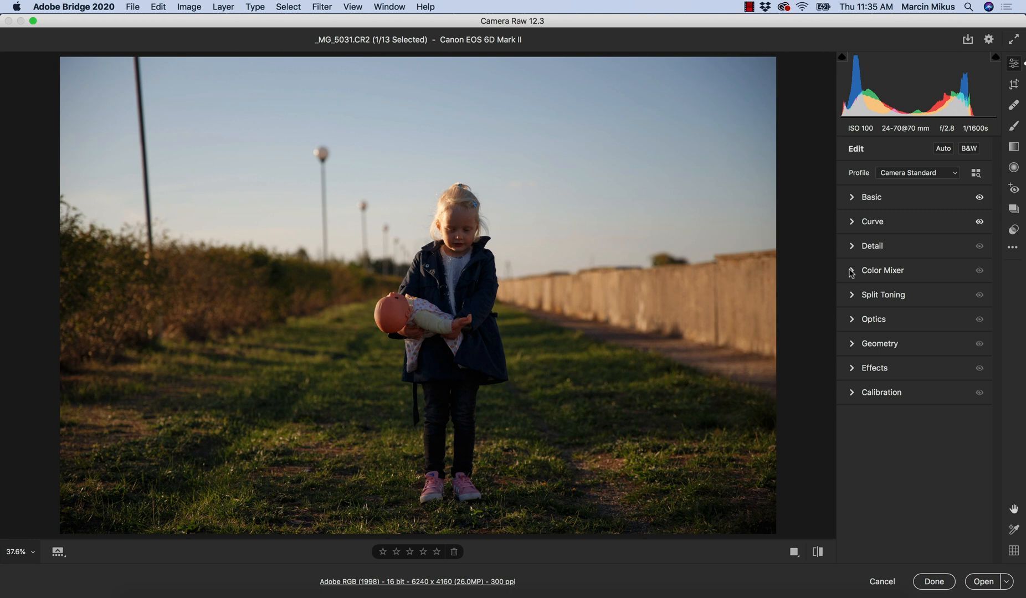
Step: Expand the Color Mixer and look through its HSL hue, saturation and luminance sliders
left_click(853, 271)
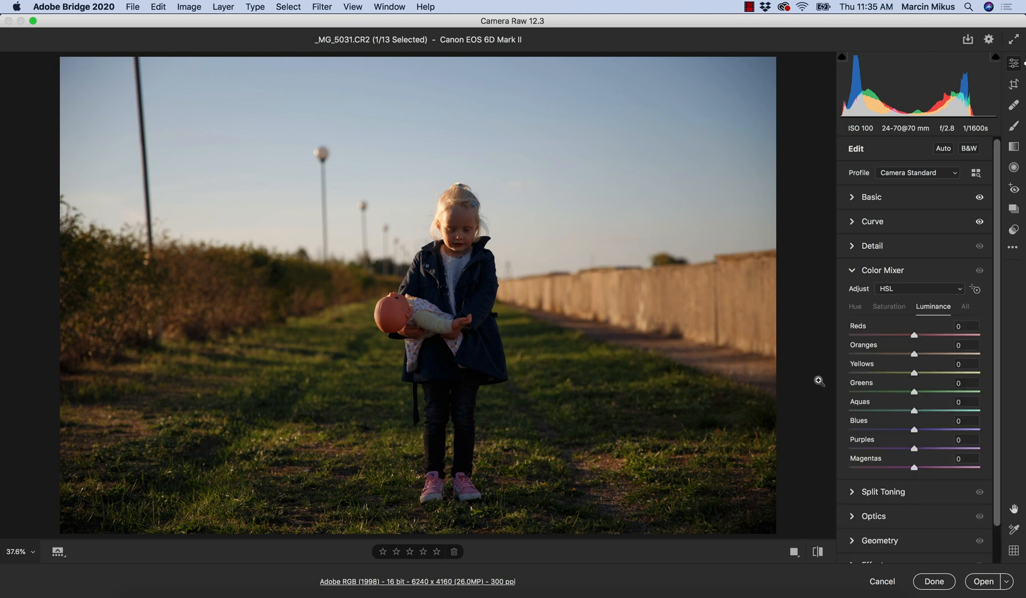
left_click(856, 308)
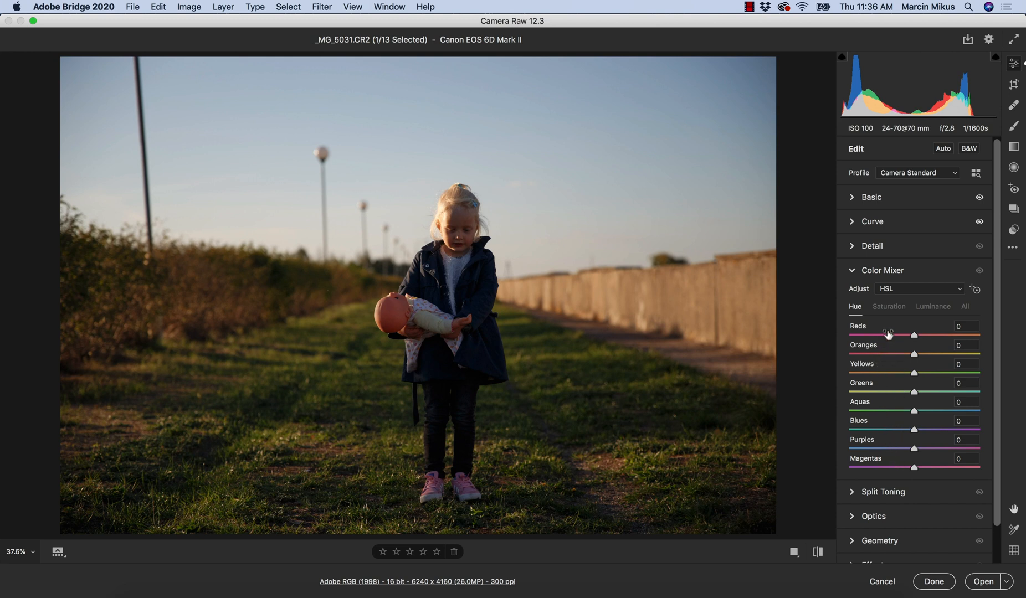
left_click(888, 308)
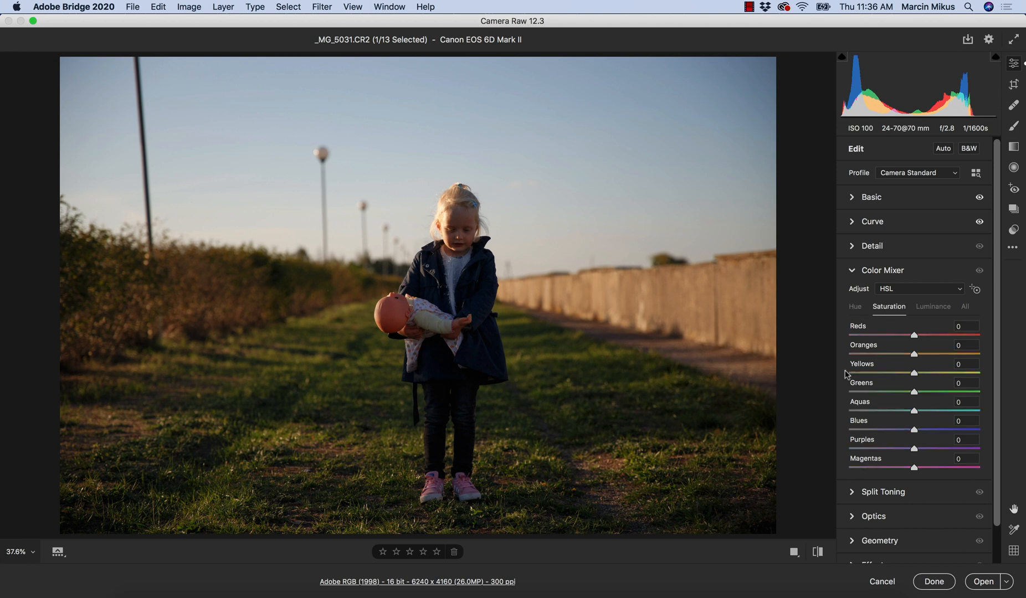
left_click(933, 307)
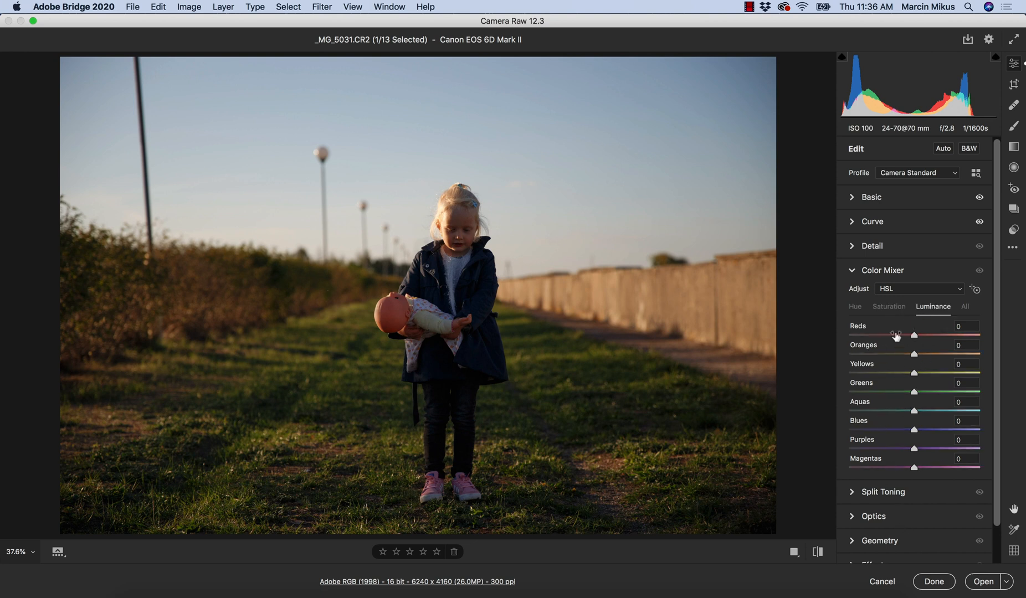
left_click(889, 306)
Step: Switch the Color Mixer to Color mode, view the aqua and blue color controls, and return to HSL mode
left_click(888, 289)
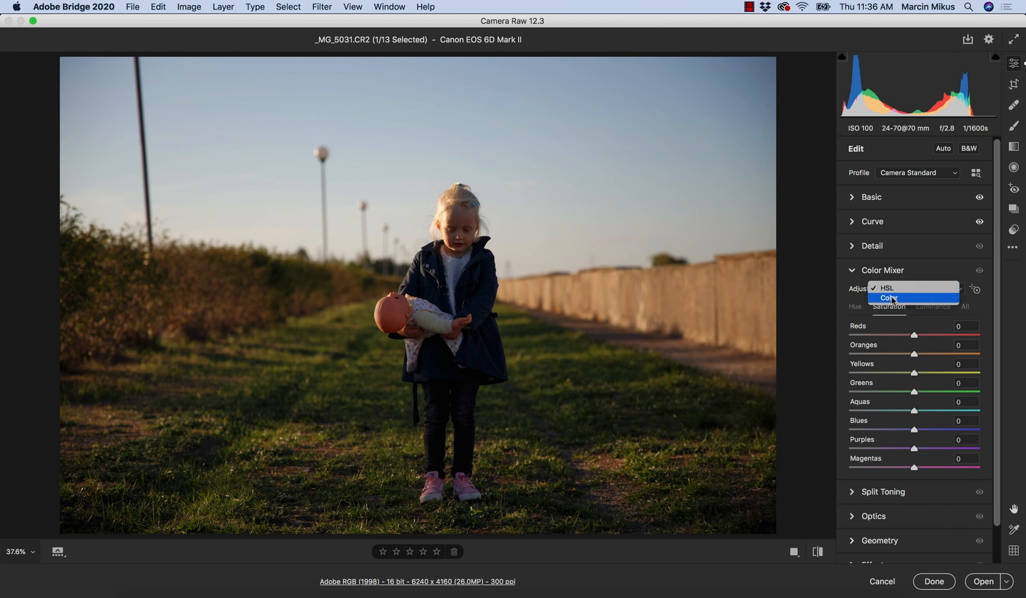
left_click(896, 299)
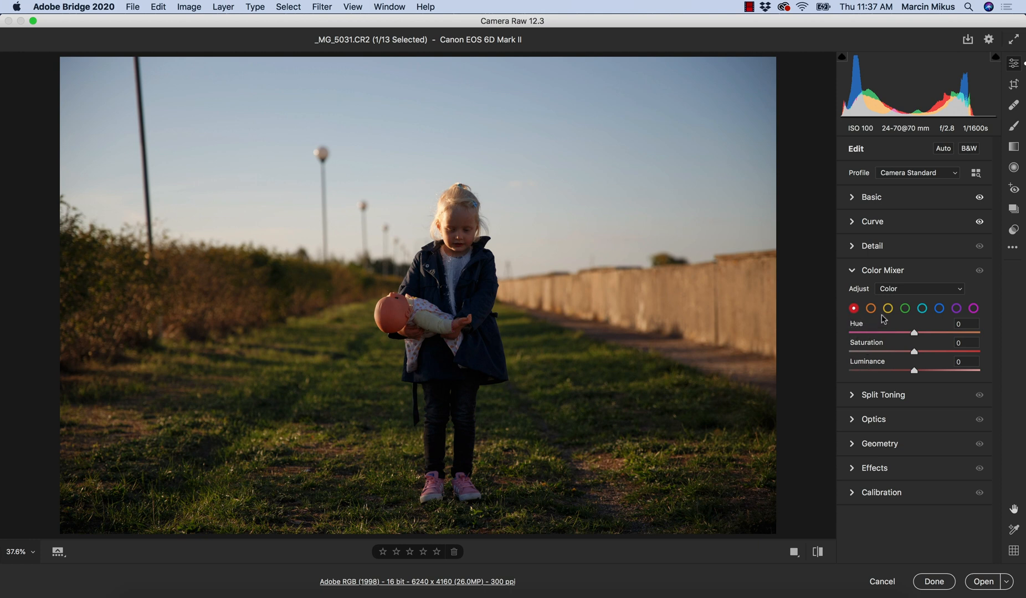
left_click(920, 311)
left_click(937, 312)
left_click(888, 289)
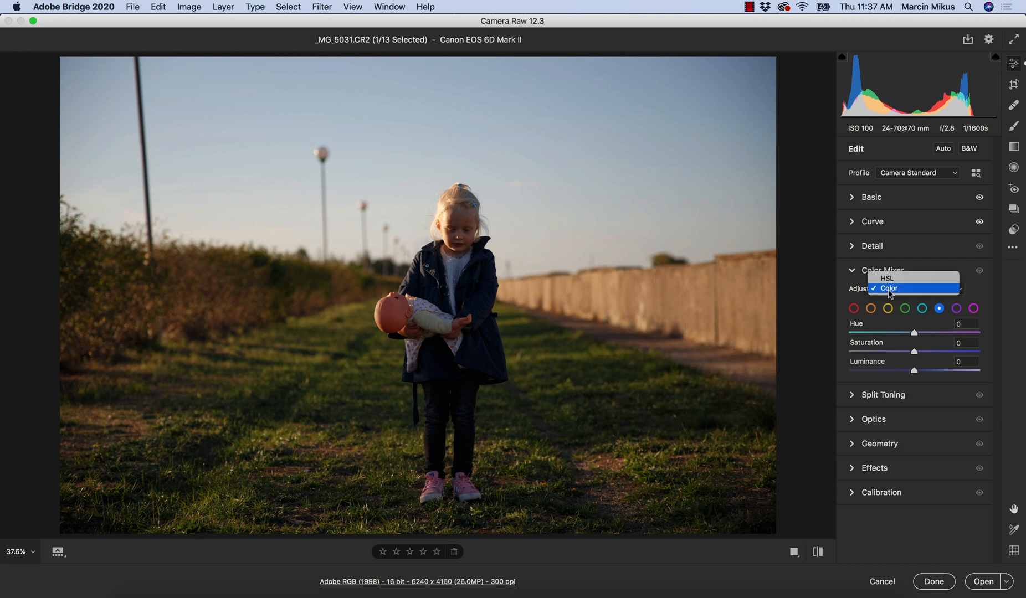
left_click(889, 278)
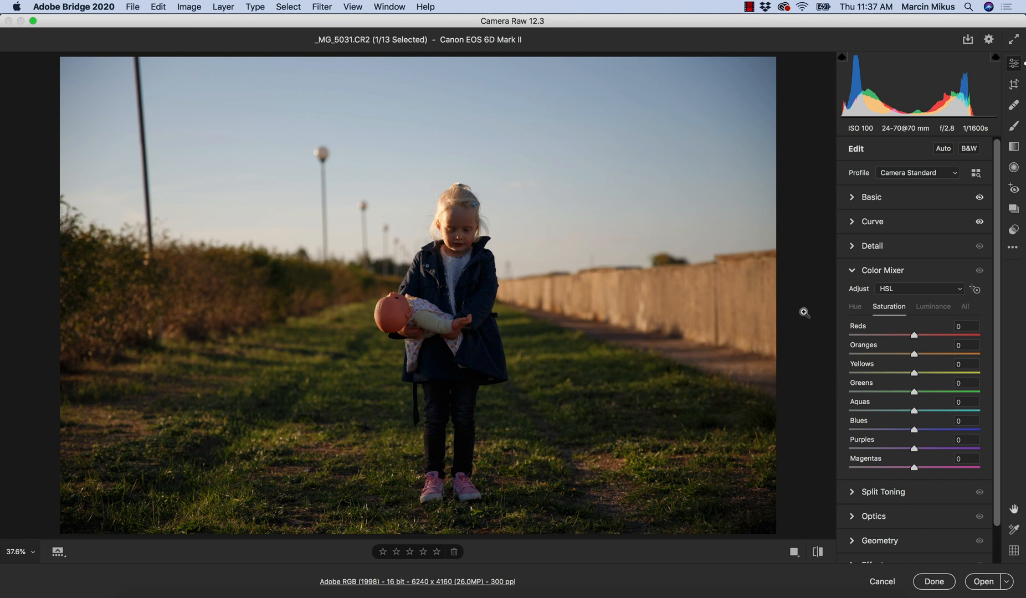
Step: Show the HSL hue sliders, compare them with the Color mode layout, and go back to HSL
left_click(854, 309)
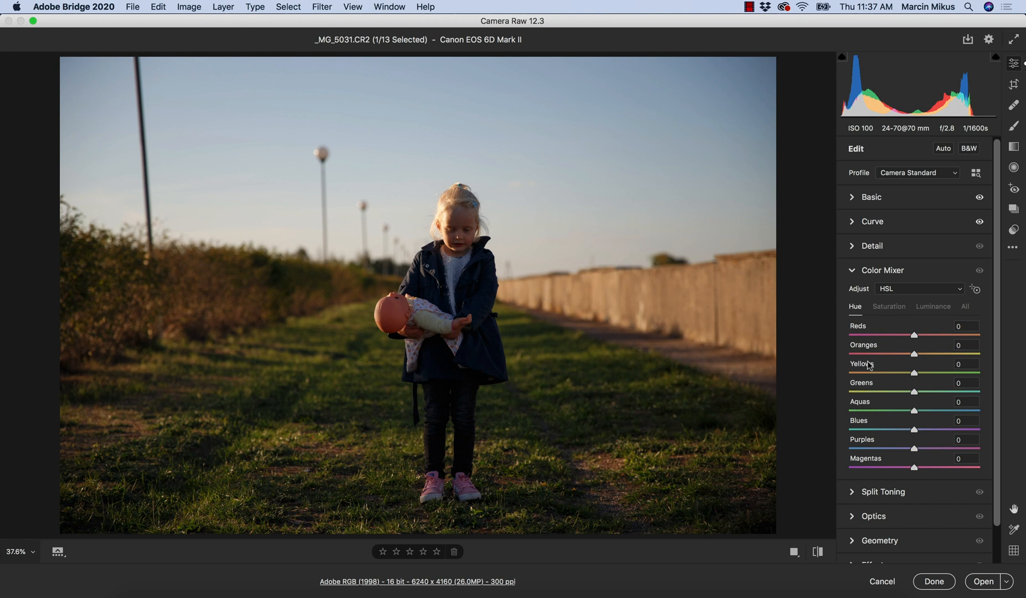
left_click(889, 294)
left_click(886, 299)
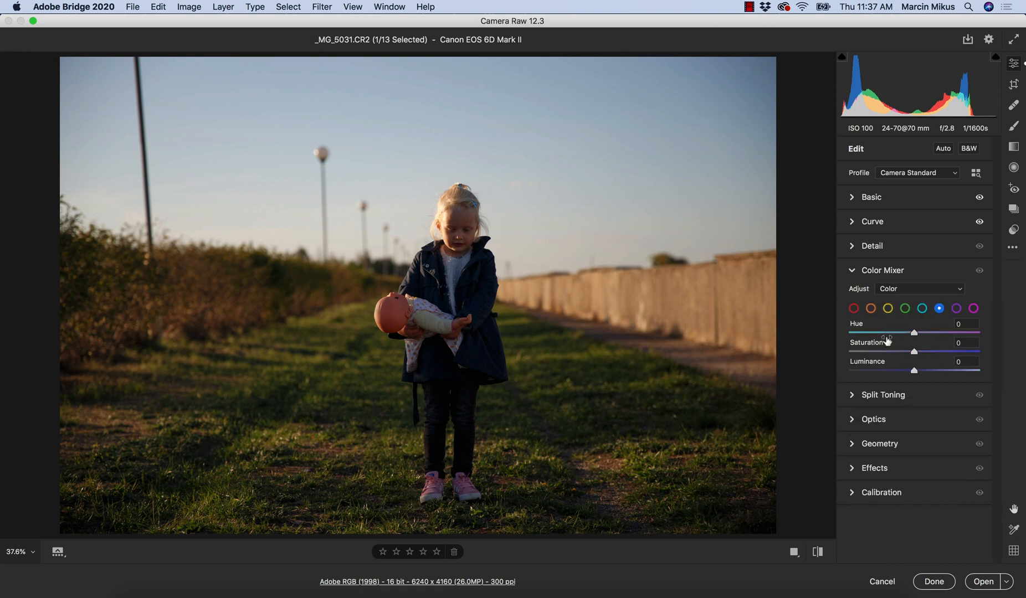
left_click(887, 289)
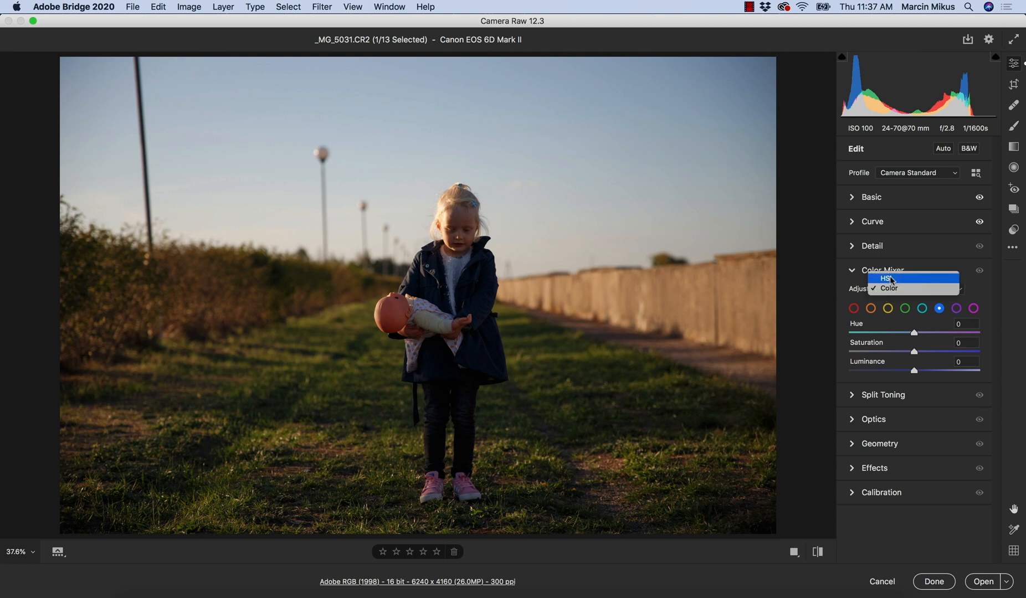
left_click(892, 280)
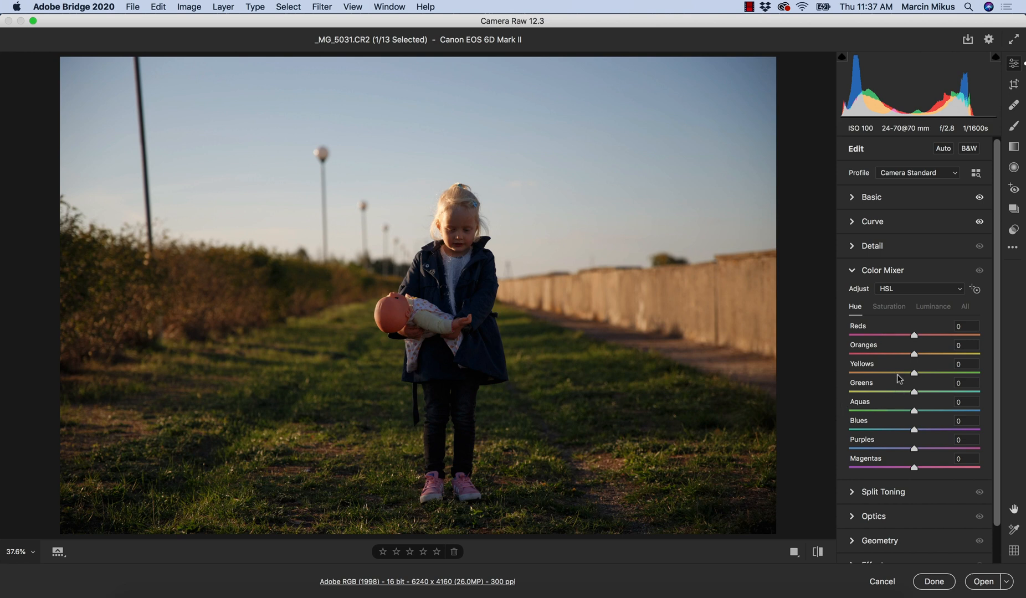
Step: Try the Oranges hue at -51 and at +69, resetting it to 0 each time
left_click_drag(912, 354, 877, 356)
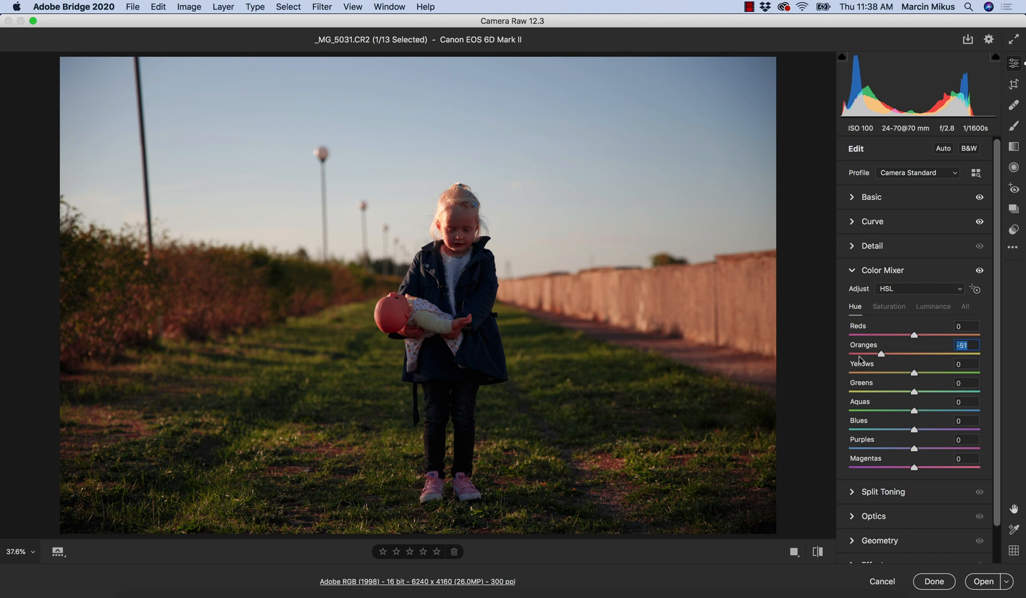
type("0")
left_click_drag(915, 355, 958, 355)
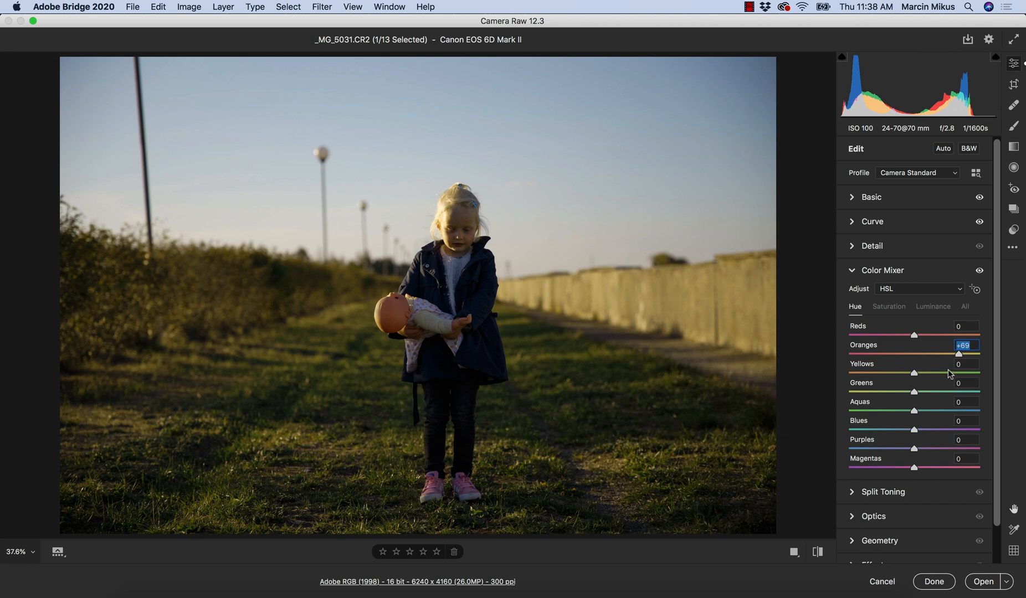
type("0")
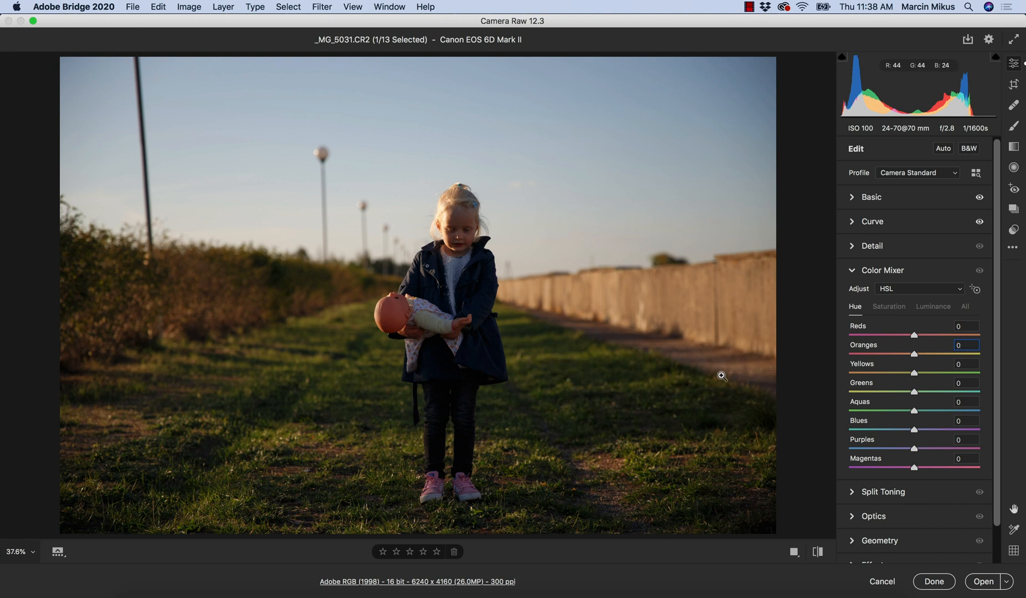
Step: Try the Greens hue at -100 and +29 and the Yellows hue at -55, resetting both to 0
left_click_drag(914, 392, 841, 391)
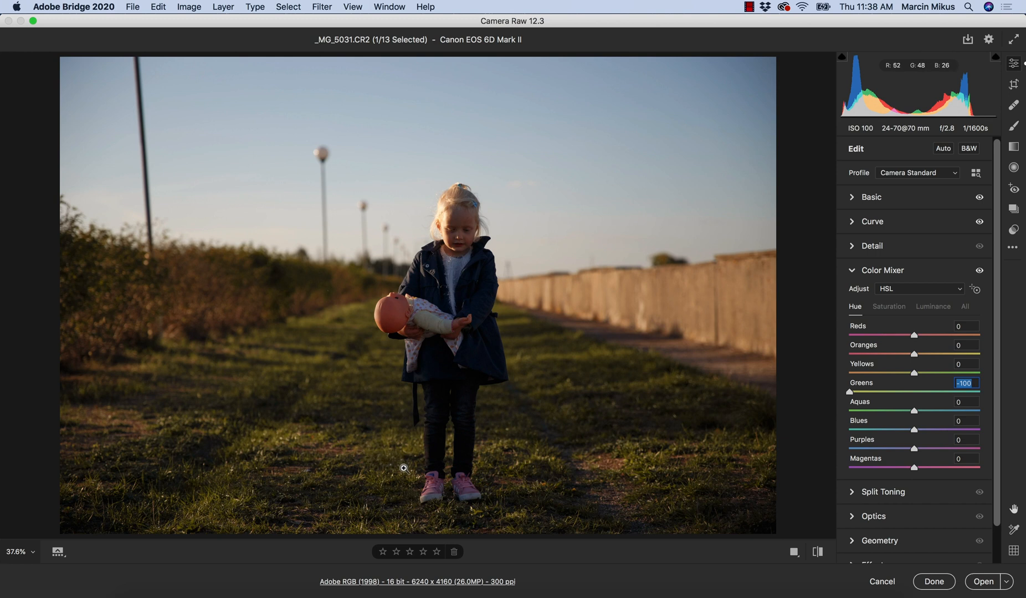
left_click(937, 391)
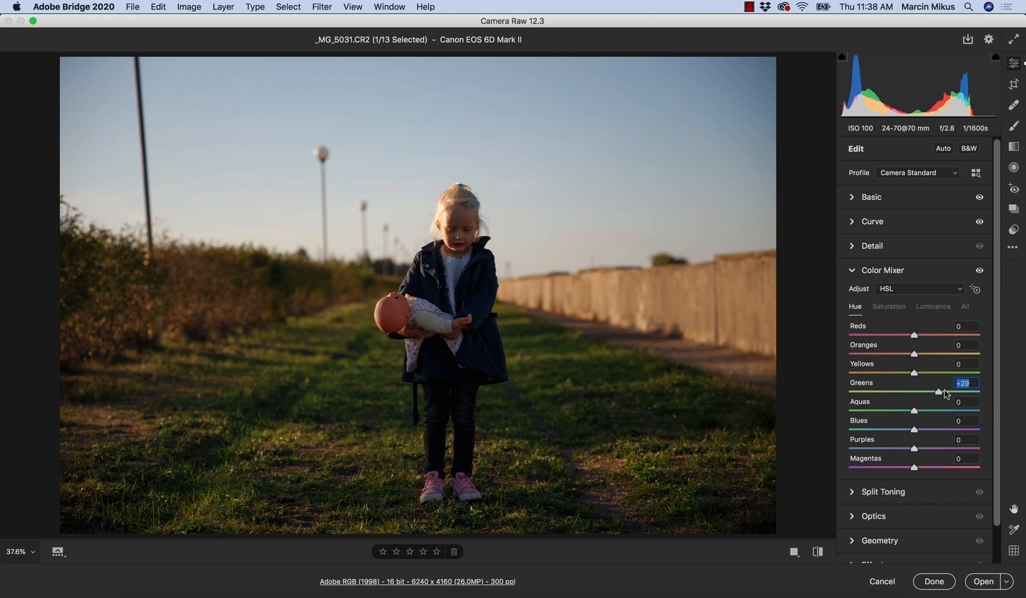
left_click_drag(945, 392, 966, 391)
left_click(948, 390)
type("0")
left_click_drag(914, 373, 879, 372)
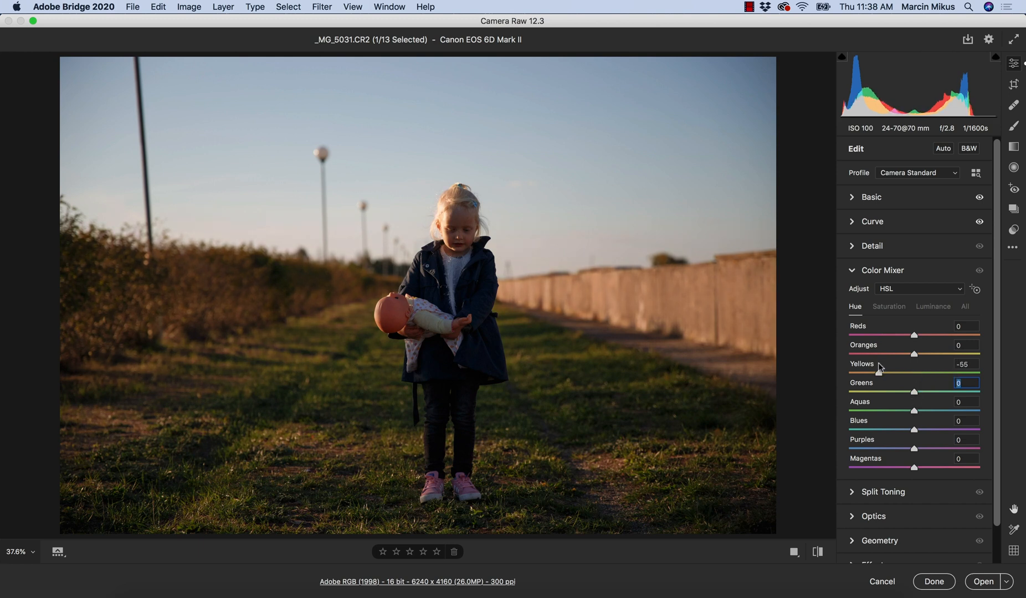
double_click(880, 371)
Step: Try Greens saturation at +100 and Yellows at +61, compare with the Color Mixer off, and reset both
left_click(888, 317)
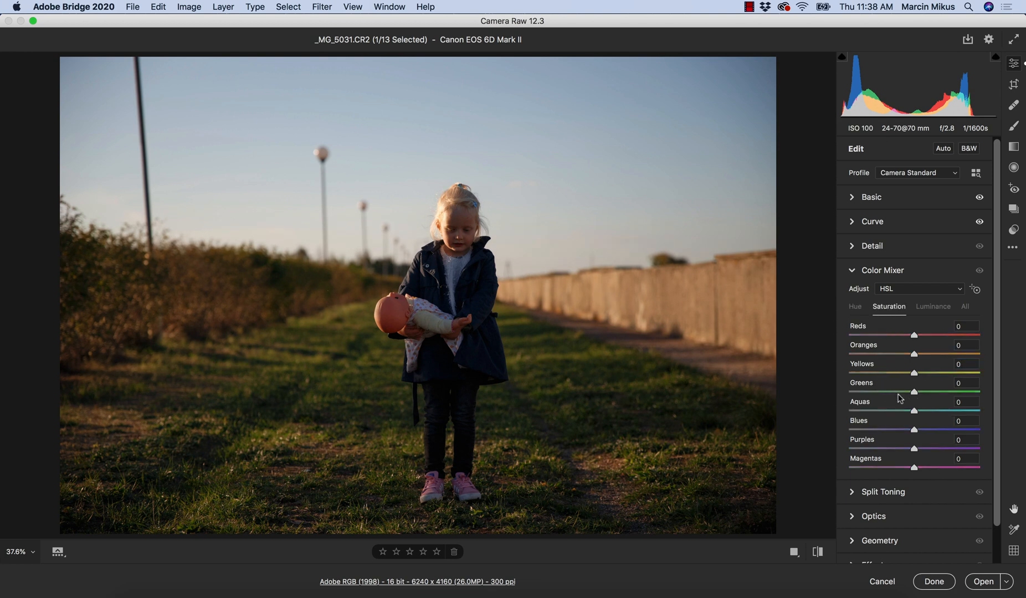
left_click_drag(916, 393, 979, 390)
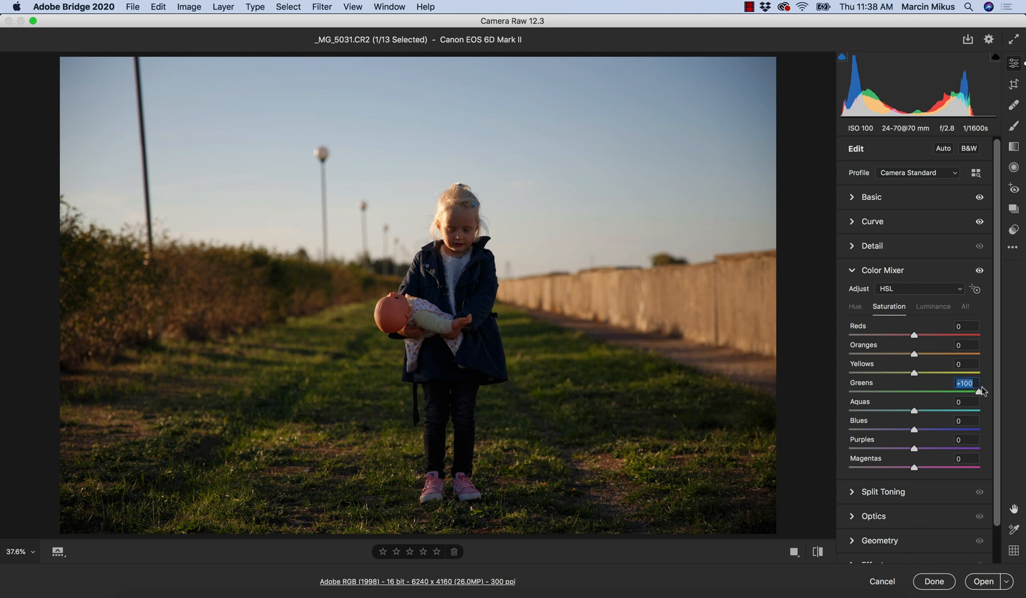
left_click_drag(918, 373, 960, 377)
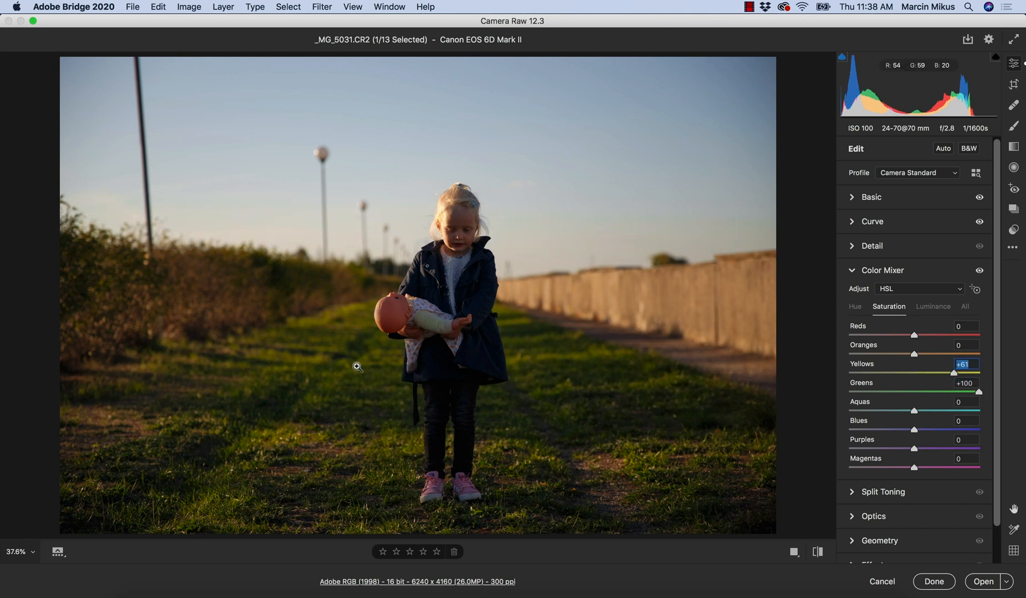
left_click(978, 271)
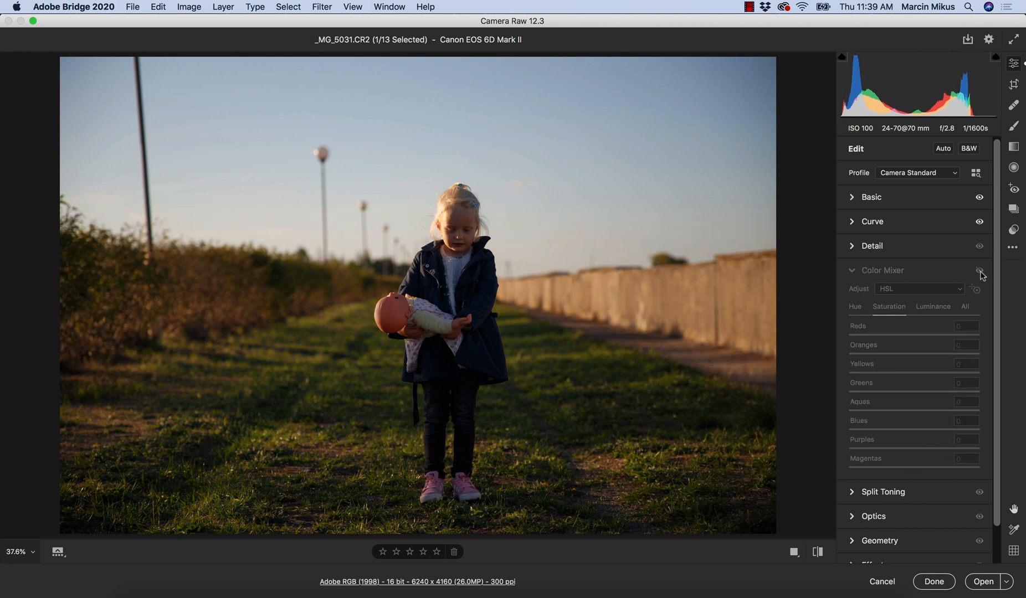
left_click(979, 271)
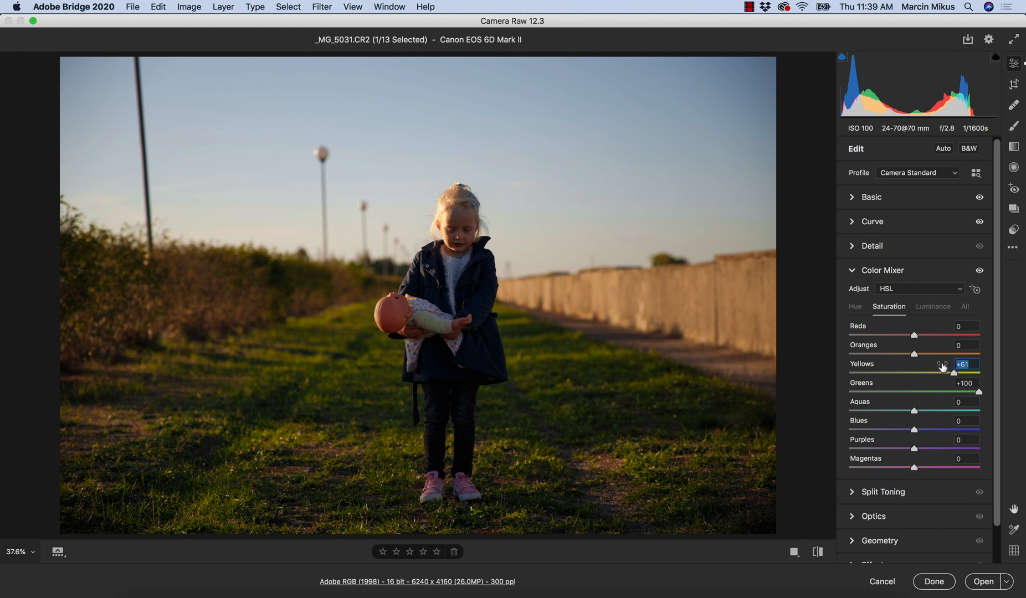
double_click(942, 370)
double_click(943, 389)
Step: Try Greens luminance at +64 and Yellows at +82, compare with the Color Mixer off, and reset both to 0
left_click(943, 313)
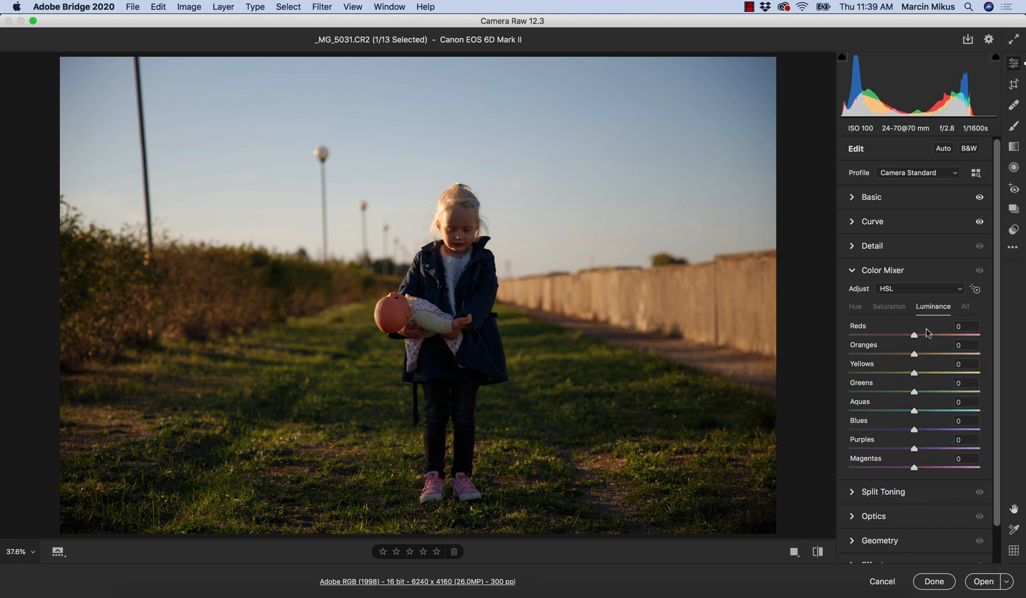
left_click_drag(914, 392, 966, 373)
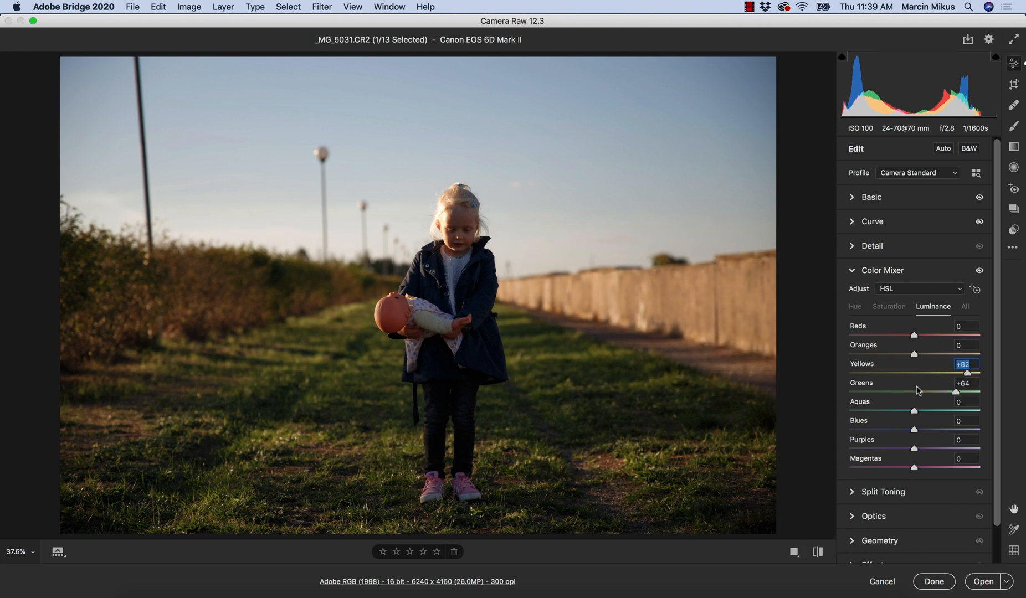
left_click(979, 272)
left_click(979, 271)
left_click(979, 271)
left_click(979, 271)
left_click(967, 384)
double_click(933, 391)
double_click(935, 367)
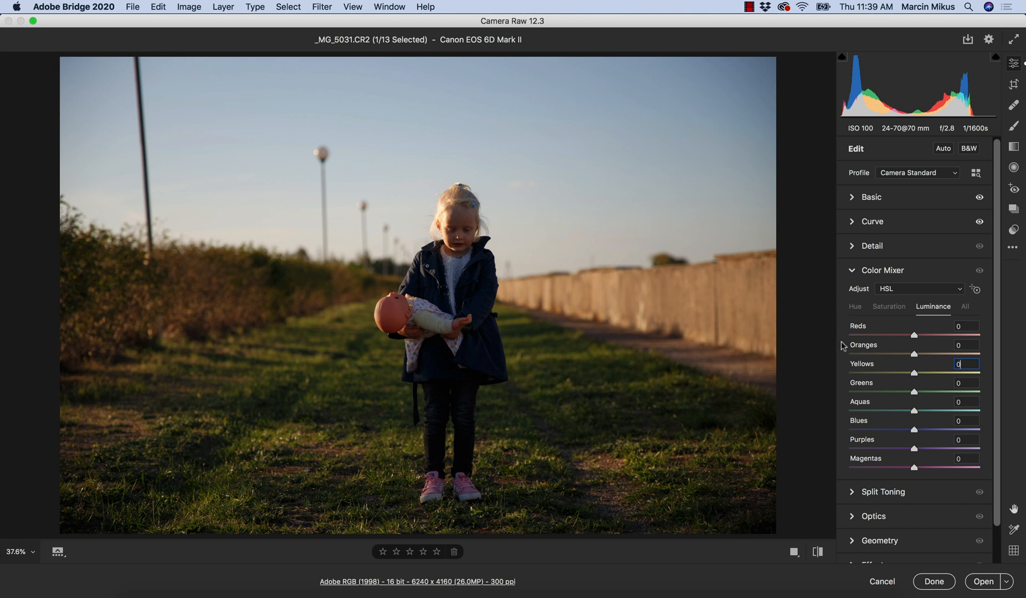
Step: Set the hue of Greens and Yellows to -25 each and the hue of Reds to +5
left_click(855, 307)
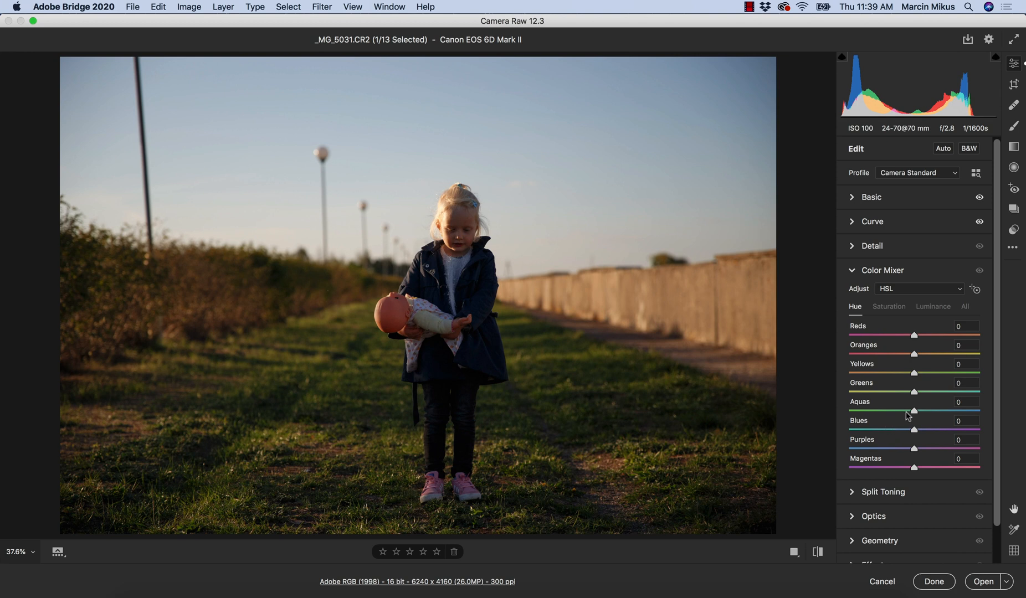
left_click_drag(915, 392, 897, 391)
left_click_drag(914, 371, 896, 369)
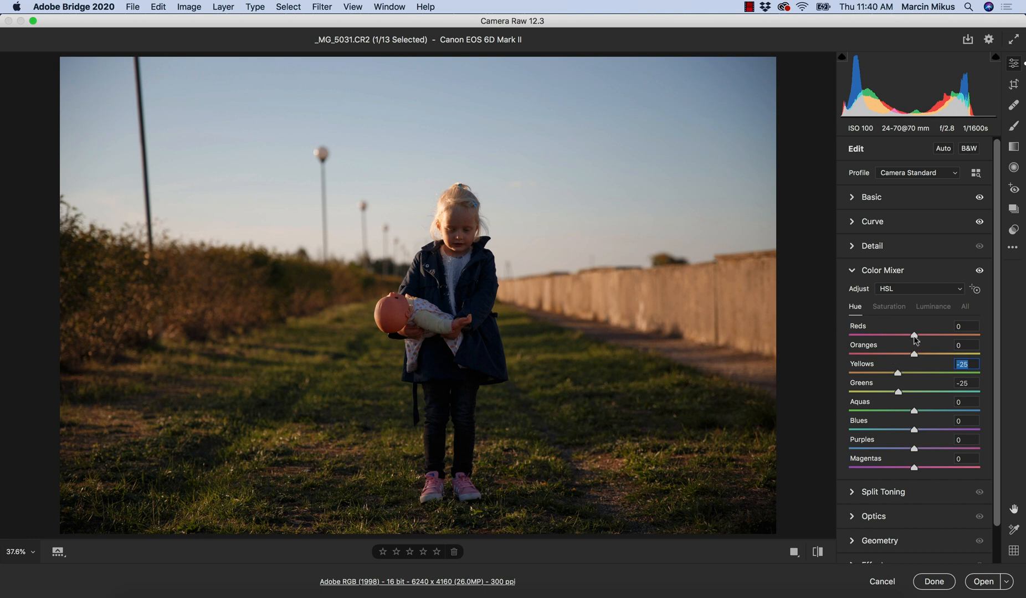
mouse_move(915, 339)
left_mouse_down()
mouse_move(942, 336)
mouse_move(918, 335)
left_mouse_up()
Step: Try shifting the Blues hue to -20 and reset it to 0
left_click_drag(914, 430, 901, 432)
left_click(901, 429)
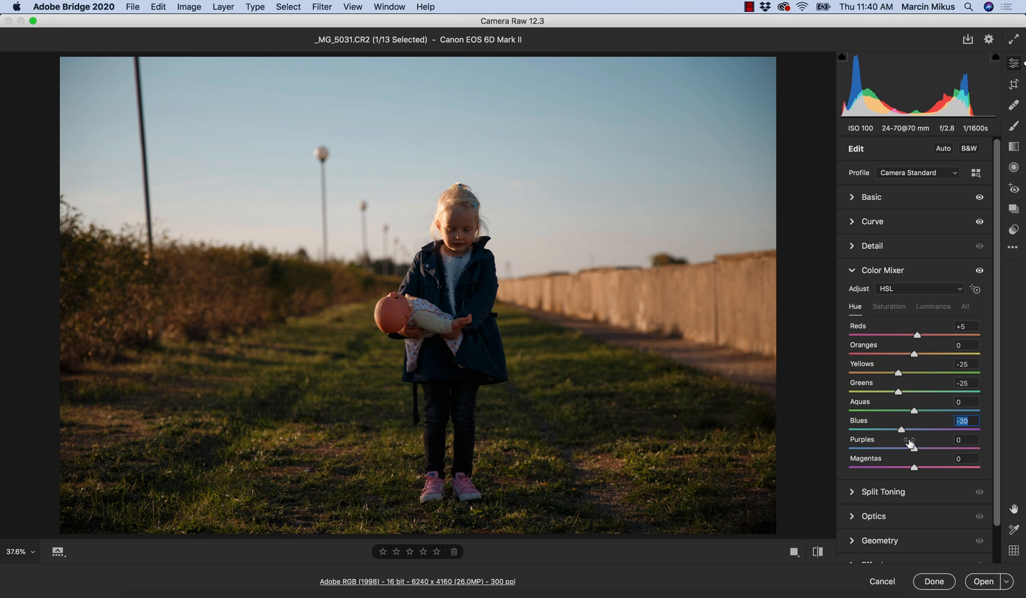
type("0")
Step: Set the saturation of Greens to +35, Yellows to +37 and Oranges to +10
left_click(887, 307)
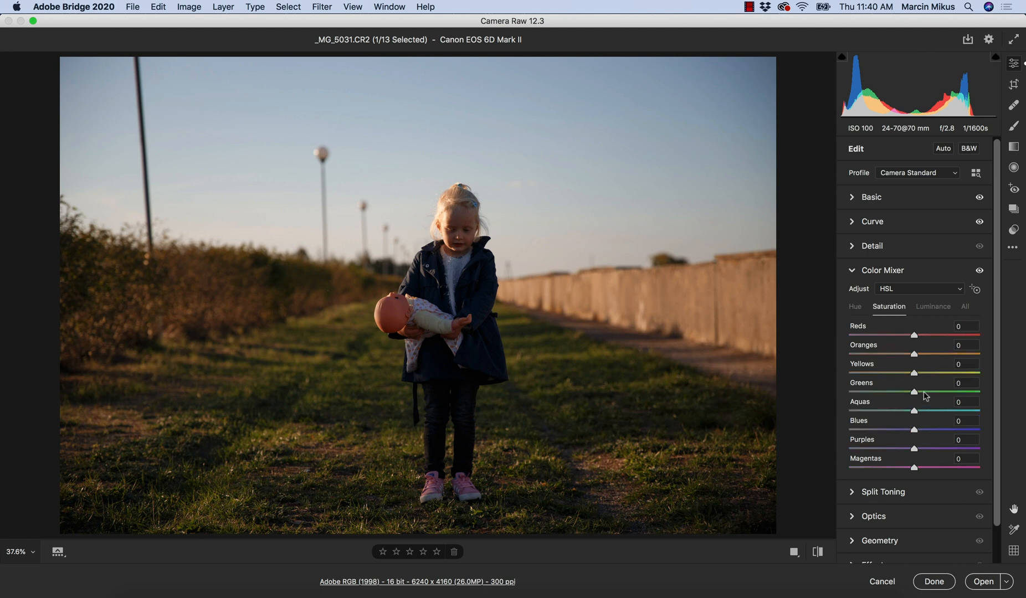
left_click_drag(914, 392, 937, 374)
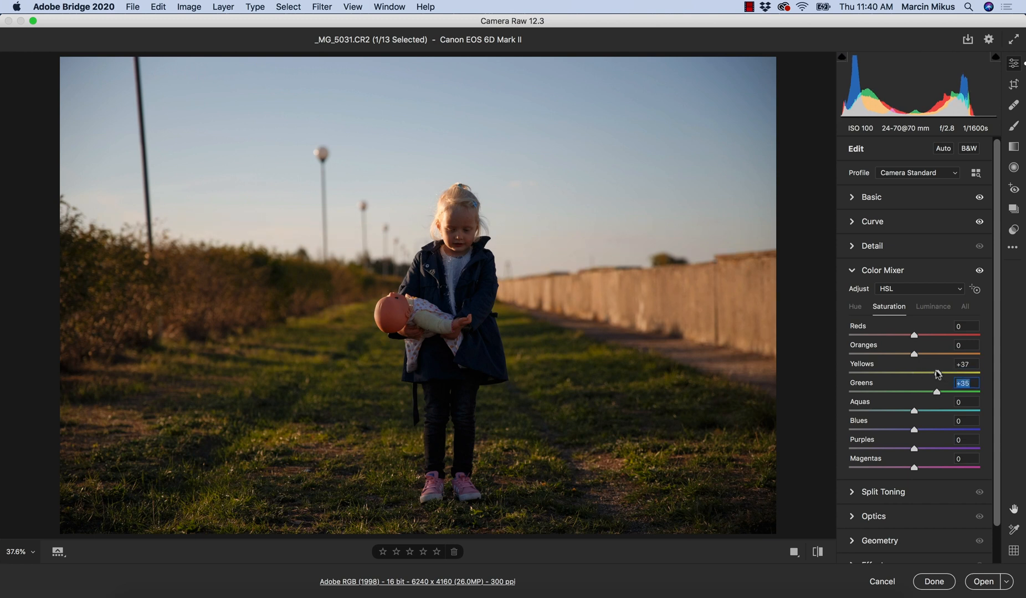
left_click(937, 374)
left_click_drag(925, 357, 923, 356)
left_click_drag(915, 353, 946, 354)
left_click_drag(927, 356, 924, 356)
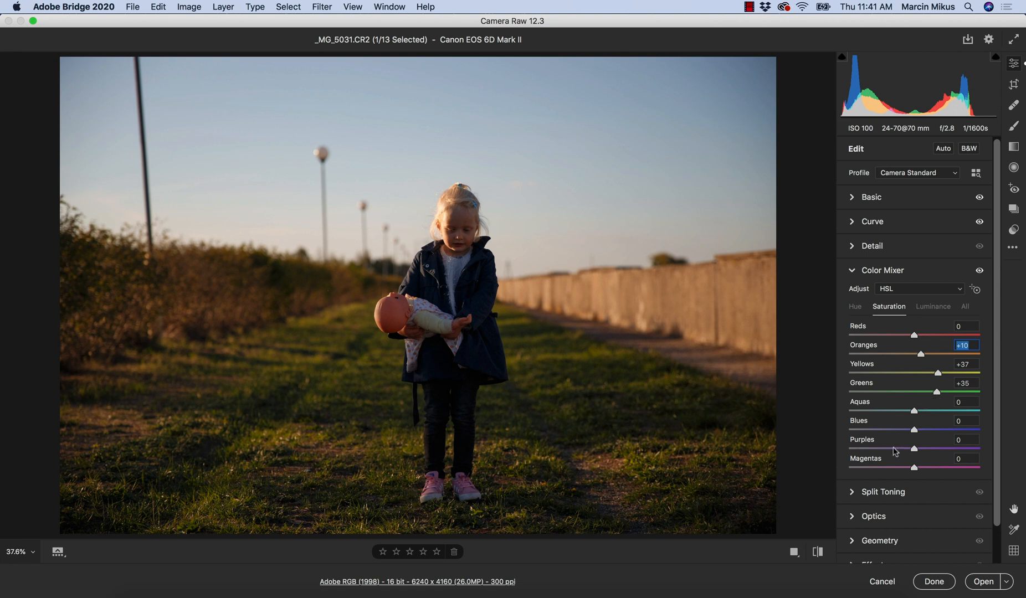
Step: Raise the Blues saturation to +42 and bring up the luminance sliders
left_click_drag(930, 430, 941, 431)
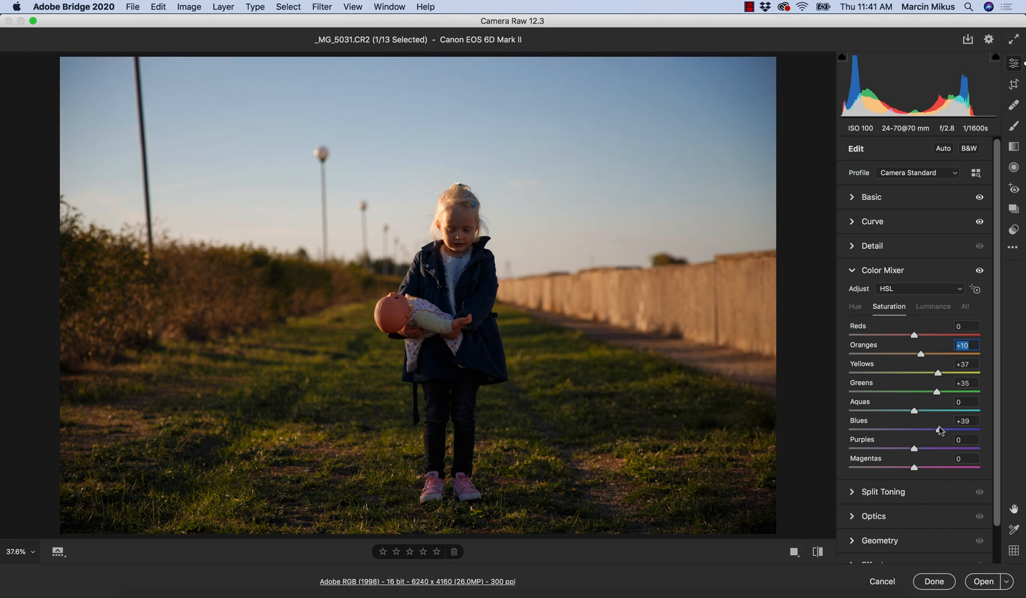
left_click(939, 431)
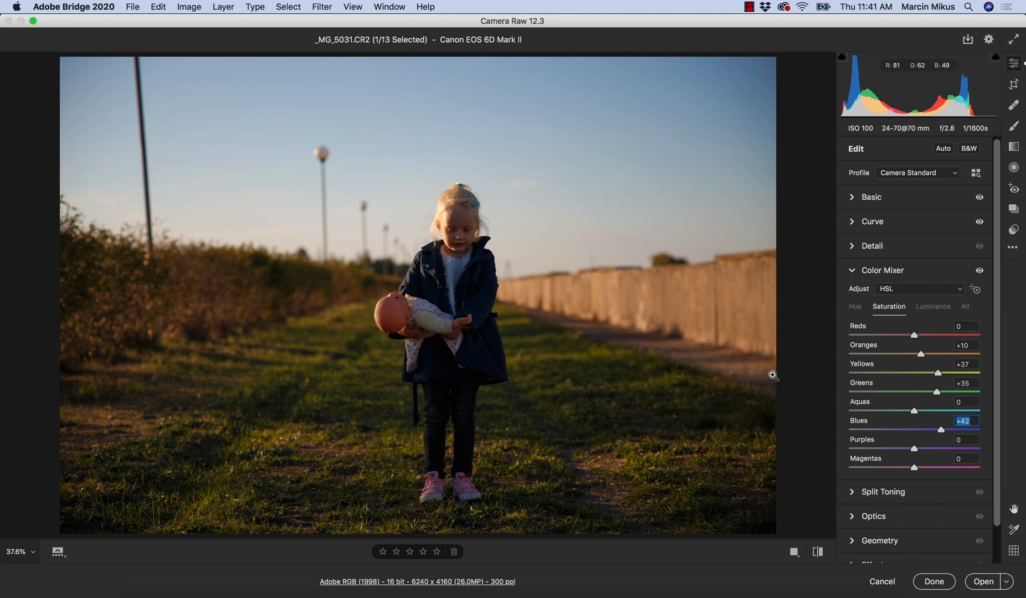
left_click(934, 308)
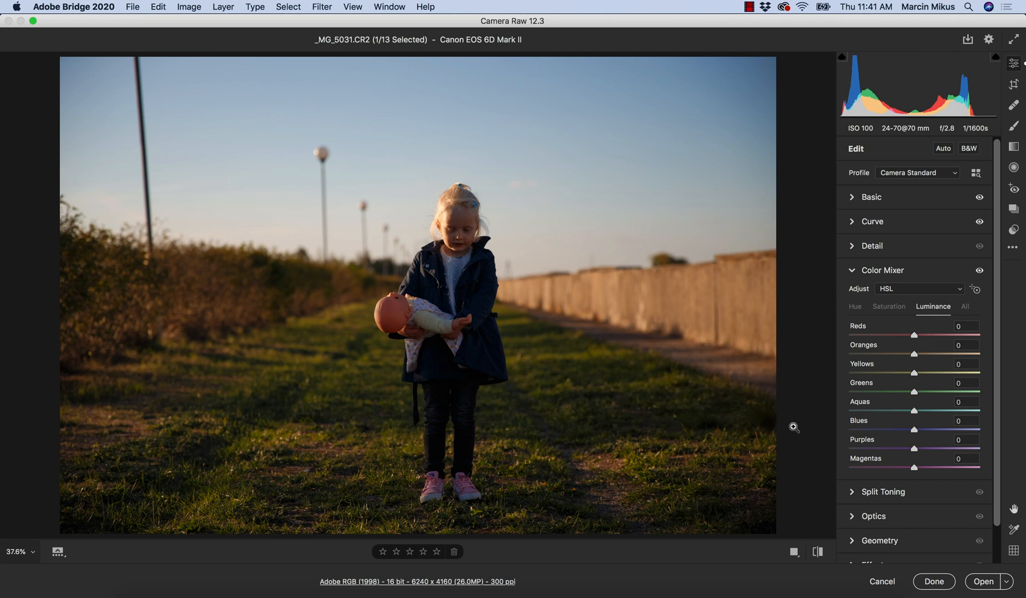
Step: Try raising the luminance of Greens to +31 and Yellows to +100, then reset the Yellows luminance to 0
left_click_drag(914, 373, 936, 393)
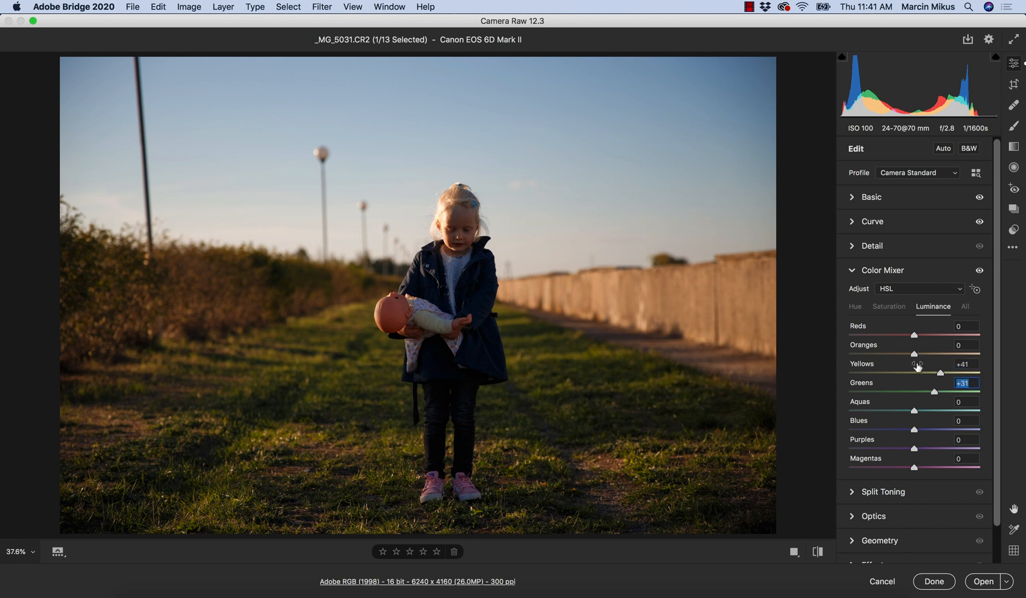
double_click(925, 371)
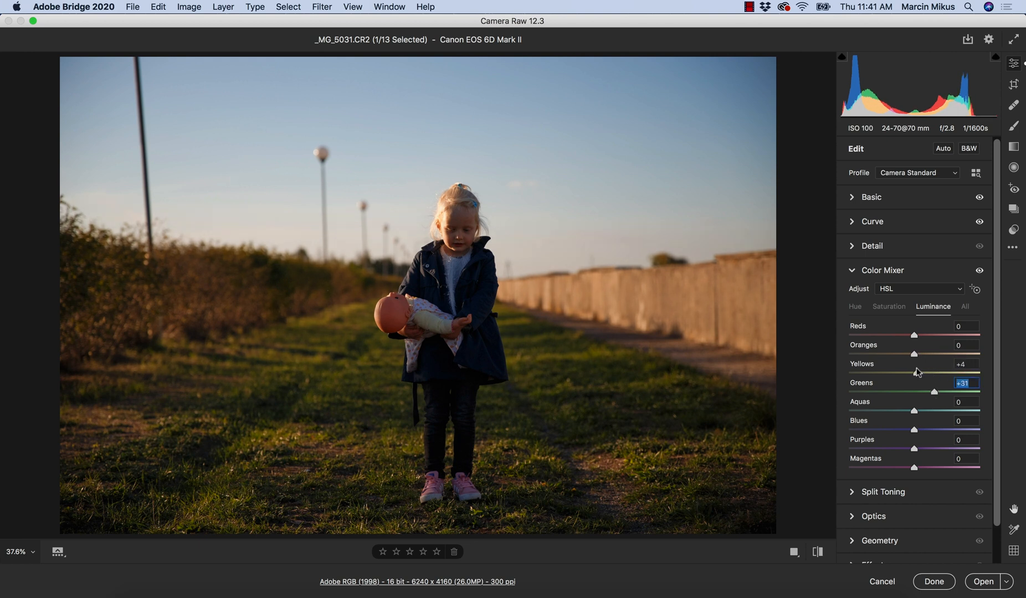
left_click_drag(915, 371, 980, 370)
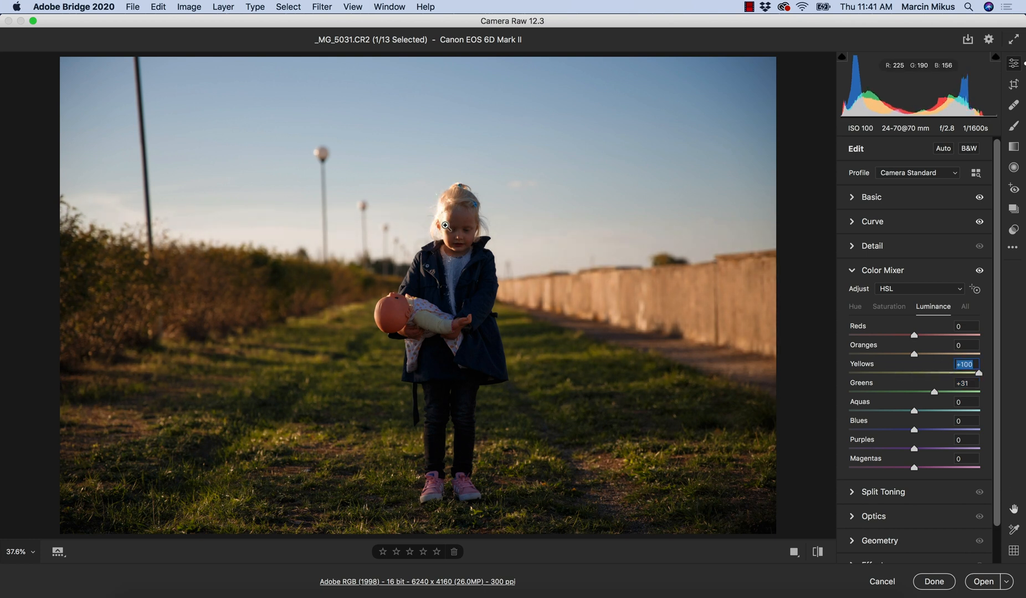
left_click_drag(934, 373, 914, 372)
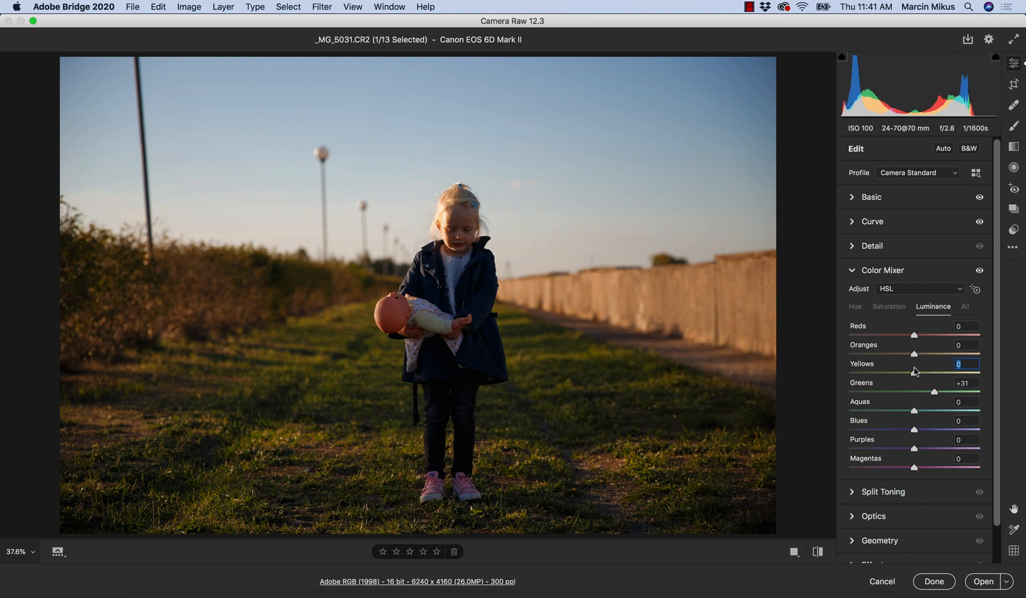
Step: Set the luminance of Yellows to -10 and Greens to +58
left_click(855, 307)
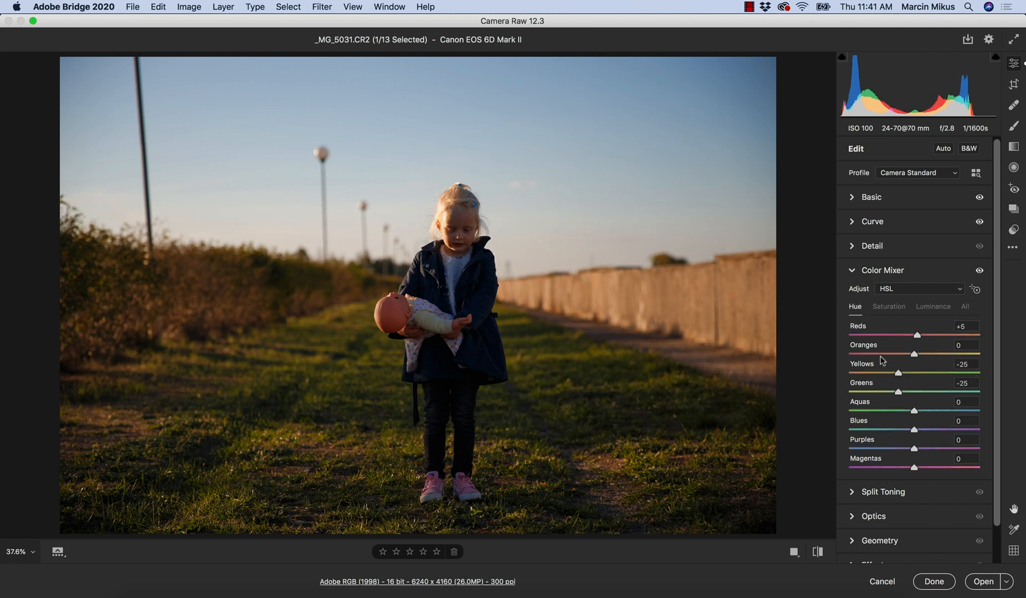
left_click(935, 307)
left_click_drag(914, 372, 951, 392)
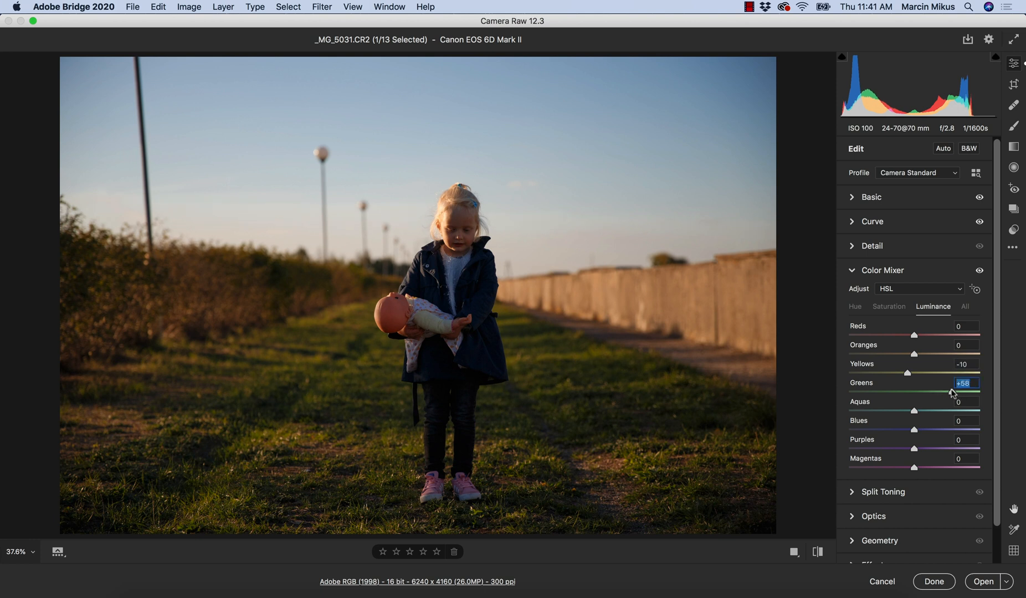
Step: Set the hue of Oranges to +5 and compare the photo with the Color Mixer adjustments off and on
left_click(856, 308)
left_click_drag(914, 355, 916, 354)
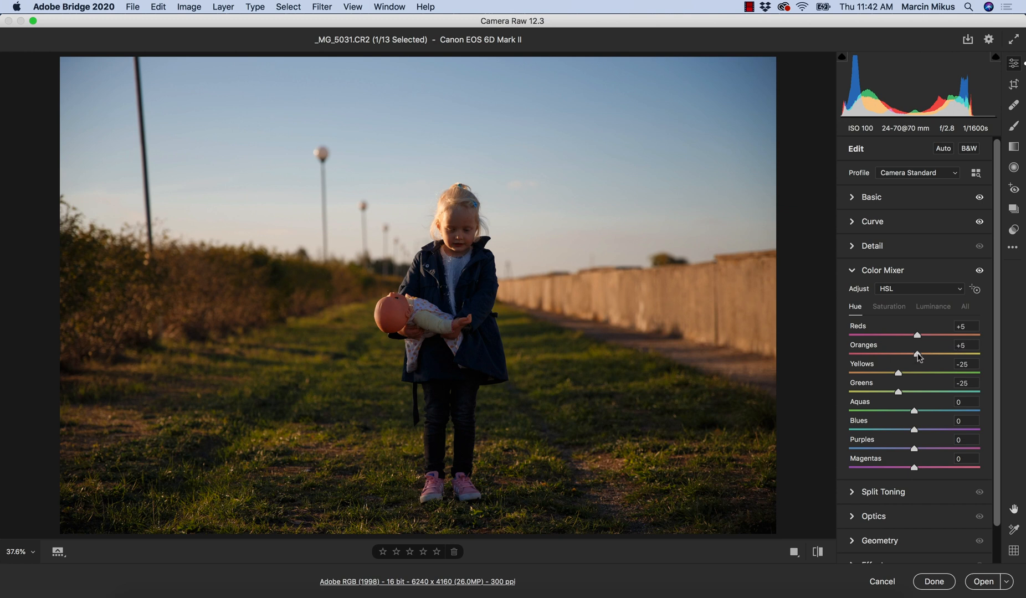
left_click(917, 355)
left_click(979, 271)
left_click(978, 271)
left_click(979, 271)
left_click(978, 271)
Step: Test the Blues luminance at -100, settle it at -15, and set the Greens luminance to +55
left_click(934, 307)
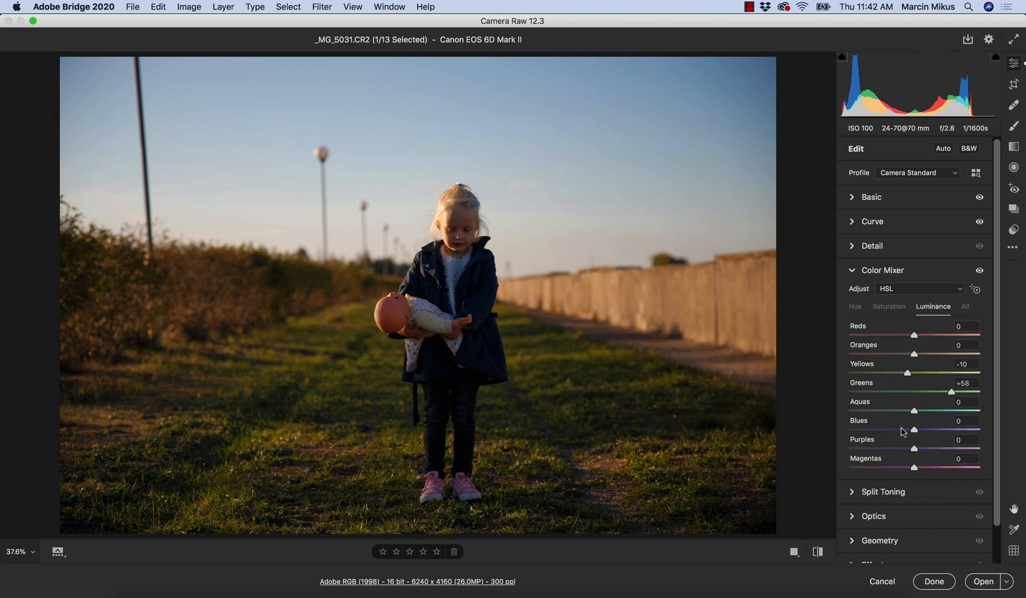
left_click_drag(900, 426, 811, 423)
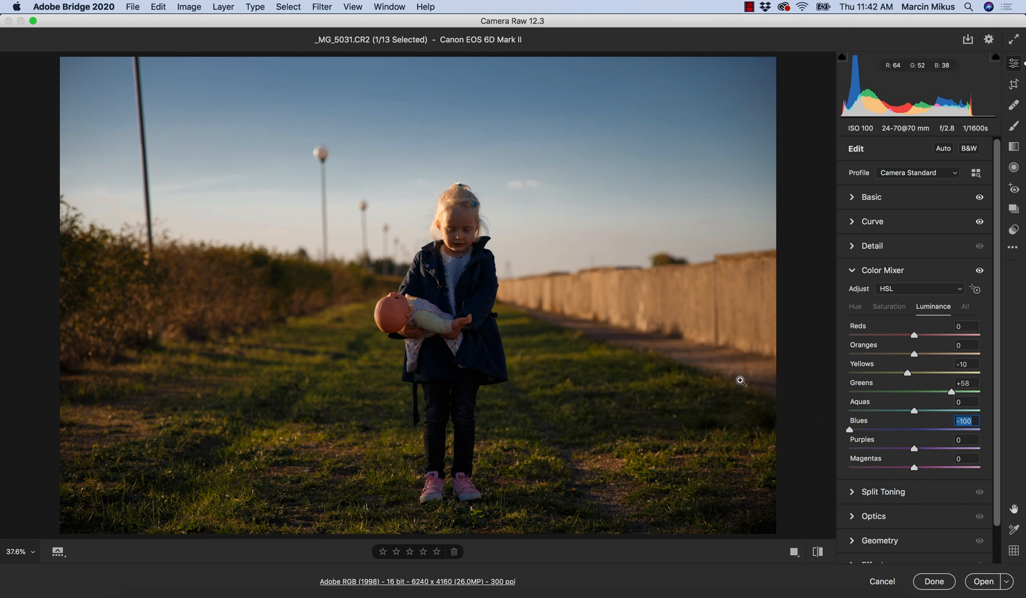
left_click(901, 427)
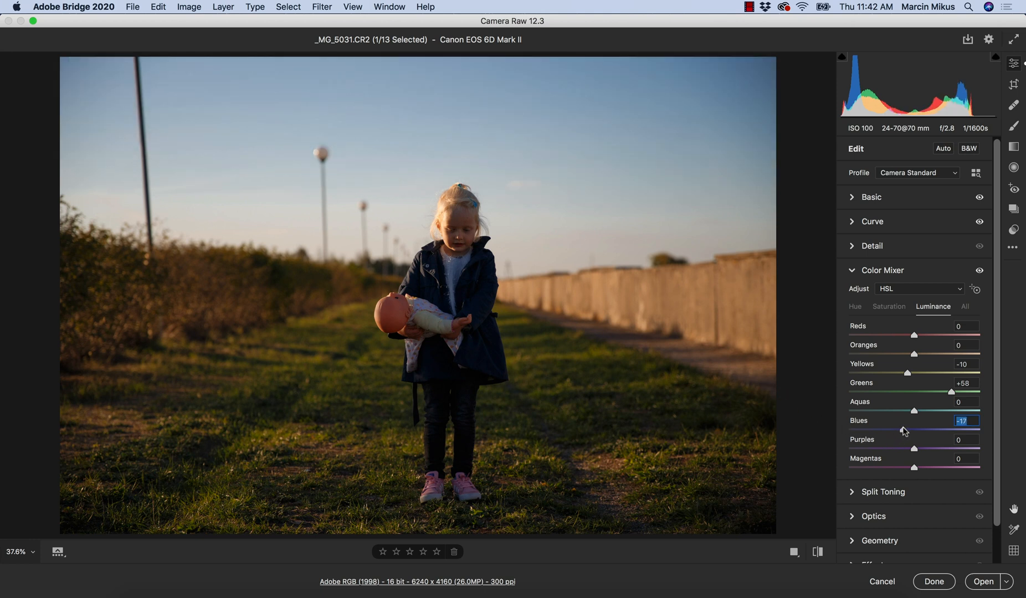
left_click_drag(903, 427, 905, 427)
left_click(950, 393)
Step: Show all HSL adjustments together and set the luminance of Oranges to +19 and Yellows to -15
left_click(964, 307)
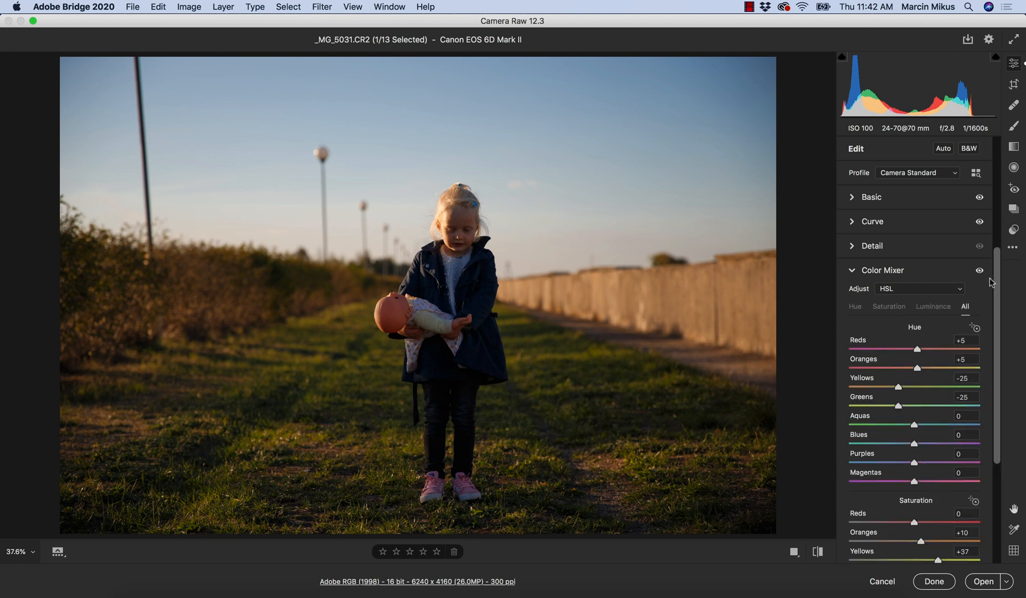
scroll(992, 283, "down", 6)
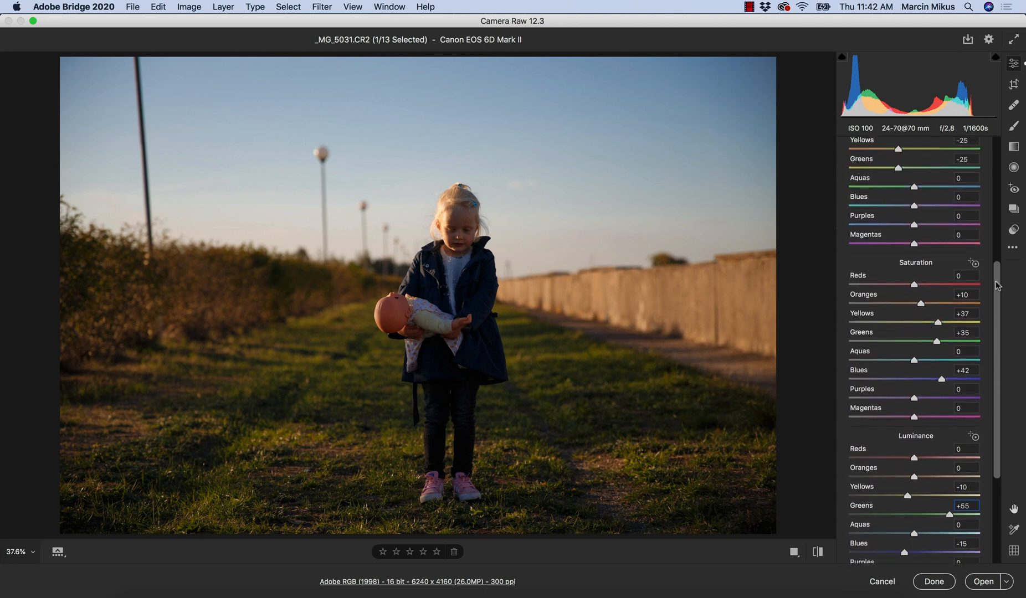
scroll(995, 285, "up", 5)
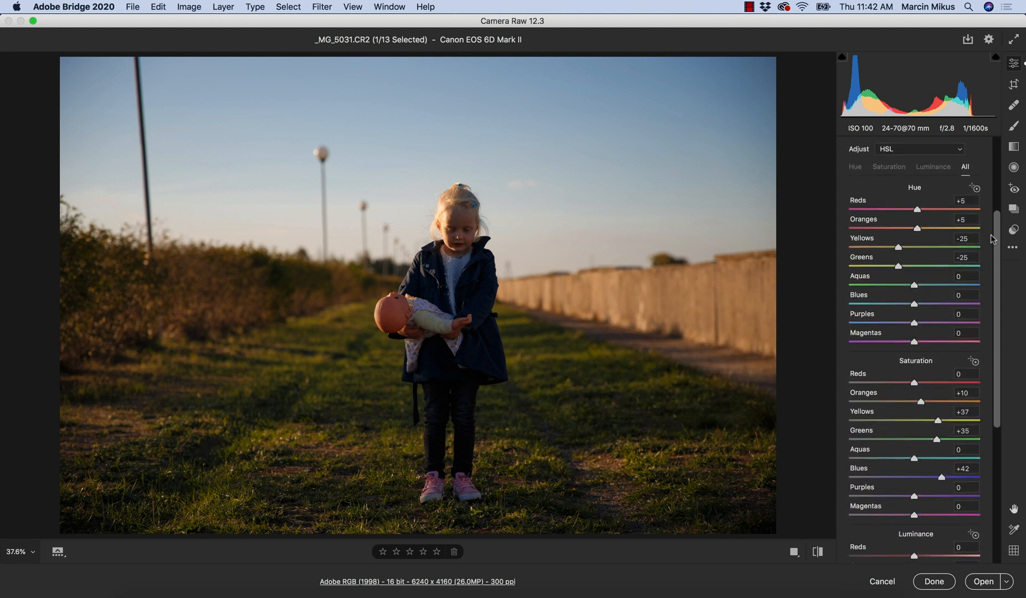
left_click_drag(991, 236, 990, 316)
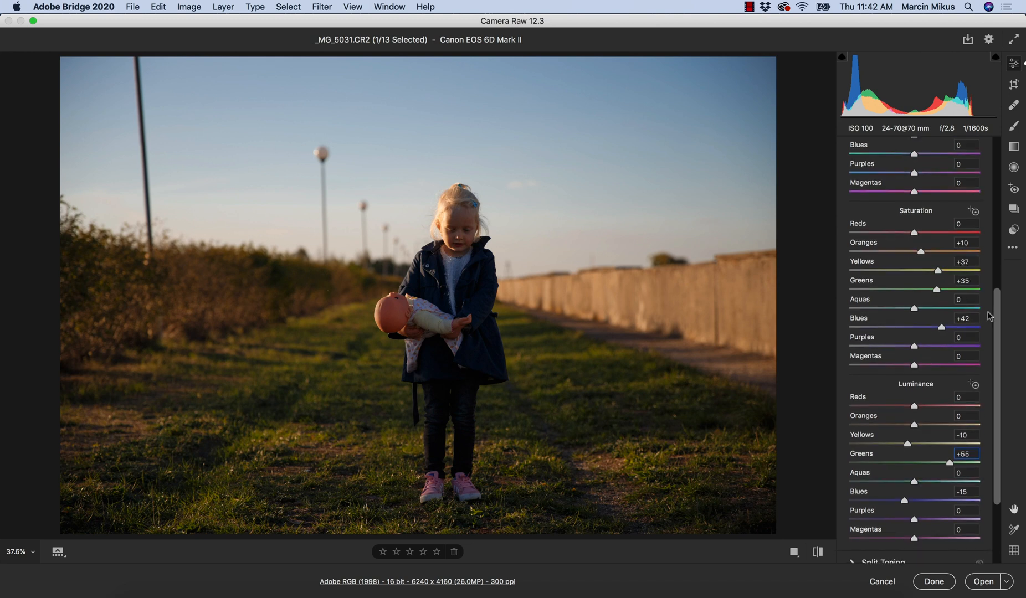
left_click_drag(989, 316, 990, 317)
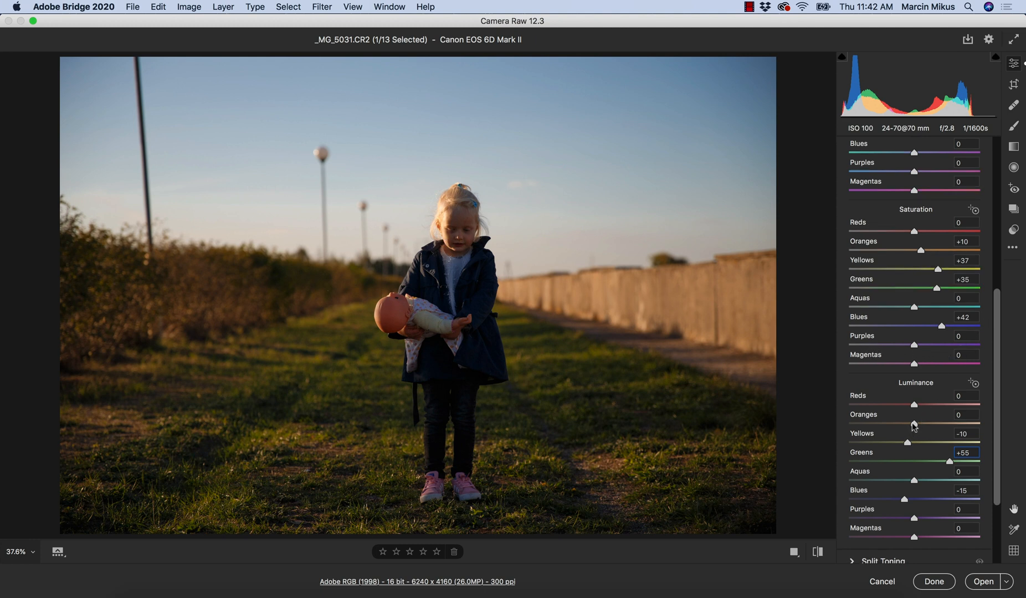
left_click_drag(914, 421, 898, 442)
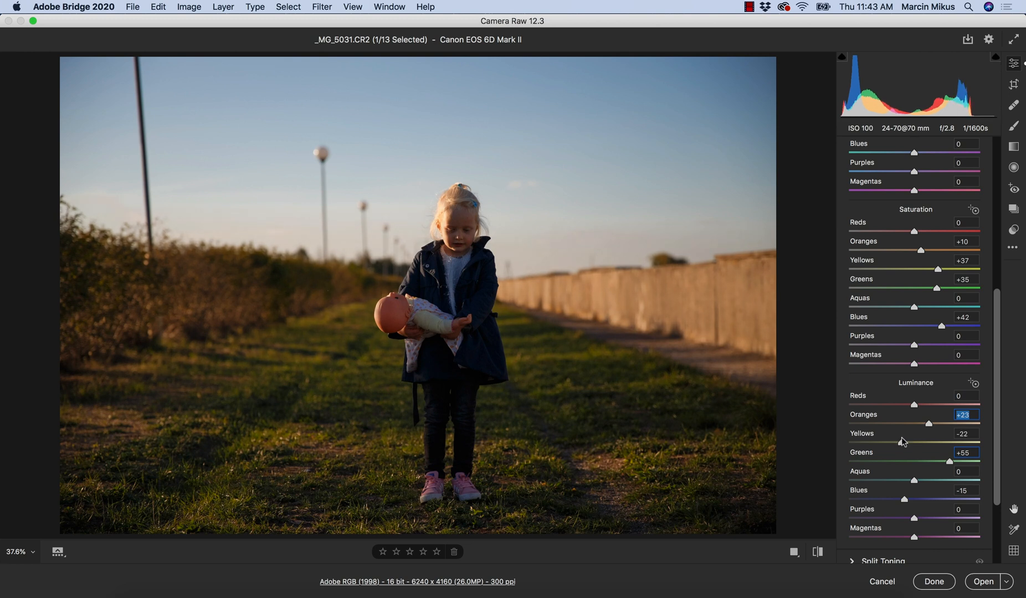
left_click_drag(905, 441, 904, 441)
left_click(926, 424)
Step: Compare the photo before and after by switching the Color Mixer adjustments off and on twice
scroll(991, 314, "up", 2)
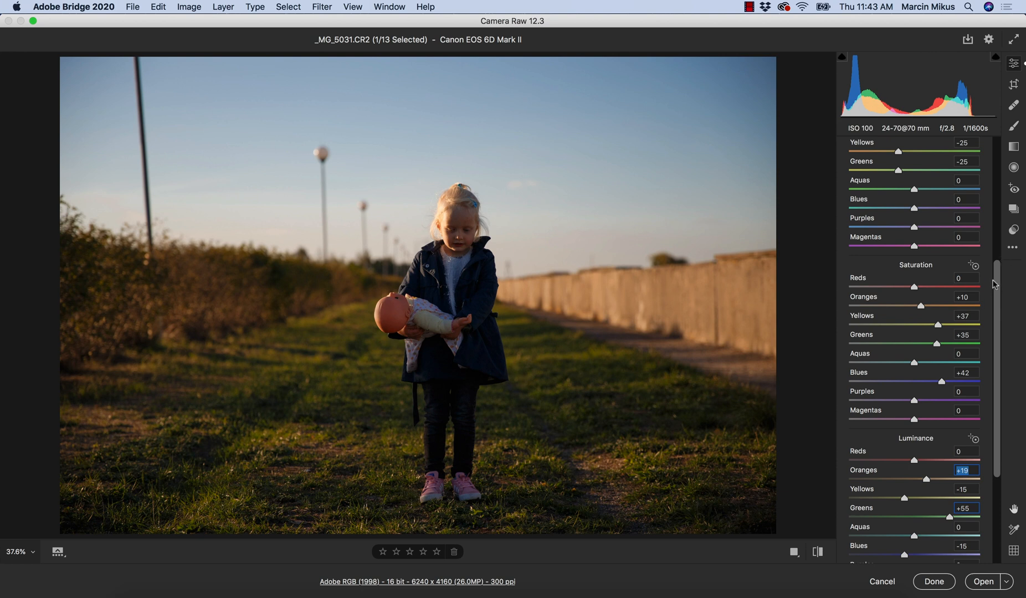
left_click_drag(996, 278, 996, 207)
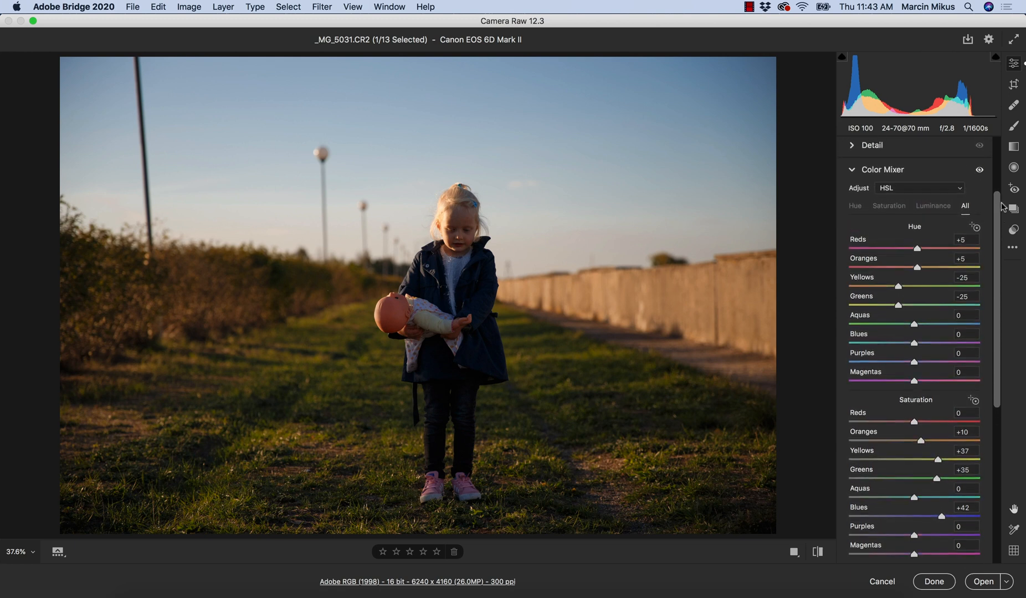
left_click(979, 171)
left_click(978, 171)
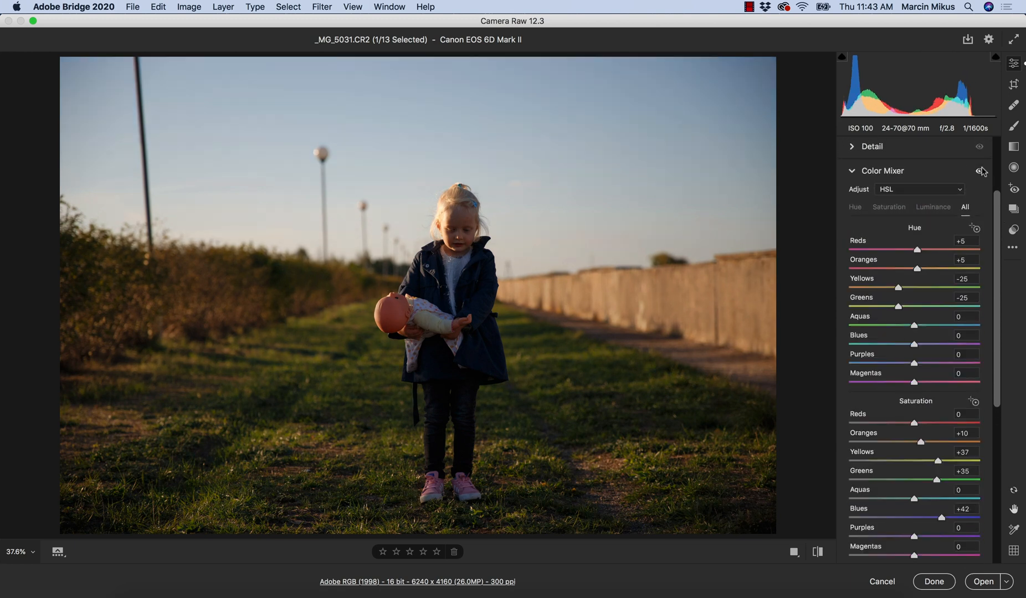
left_click(978, 169)
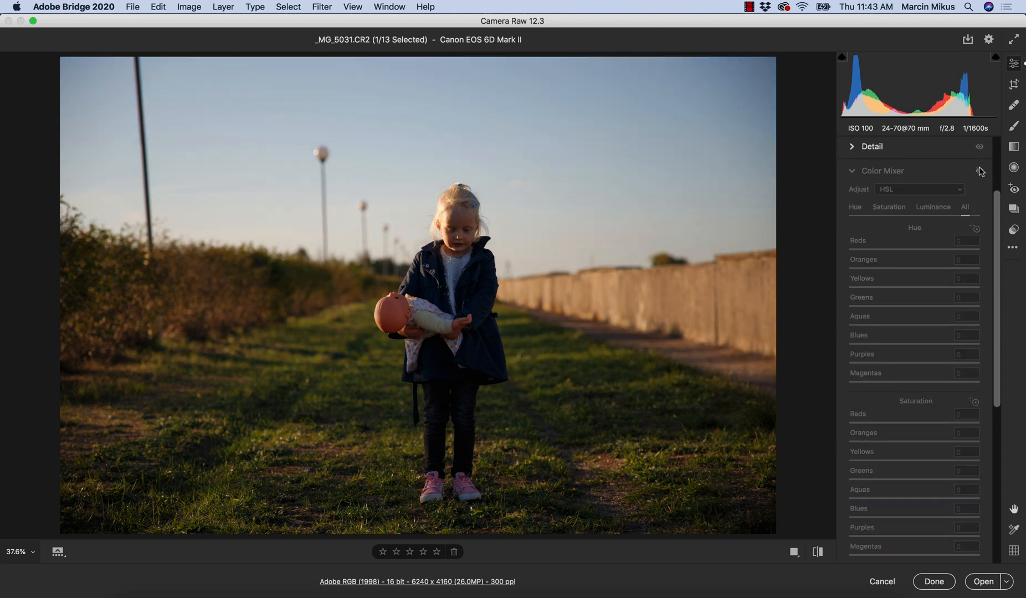
left_click(979, 168)
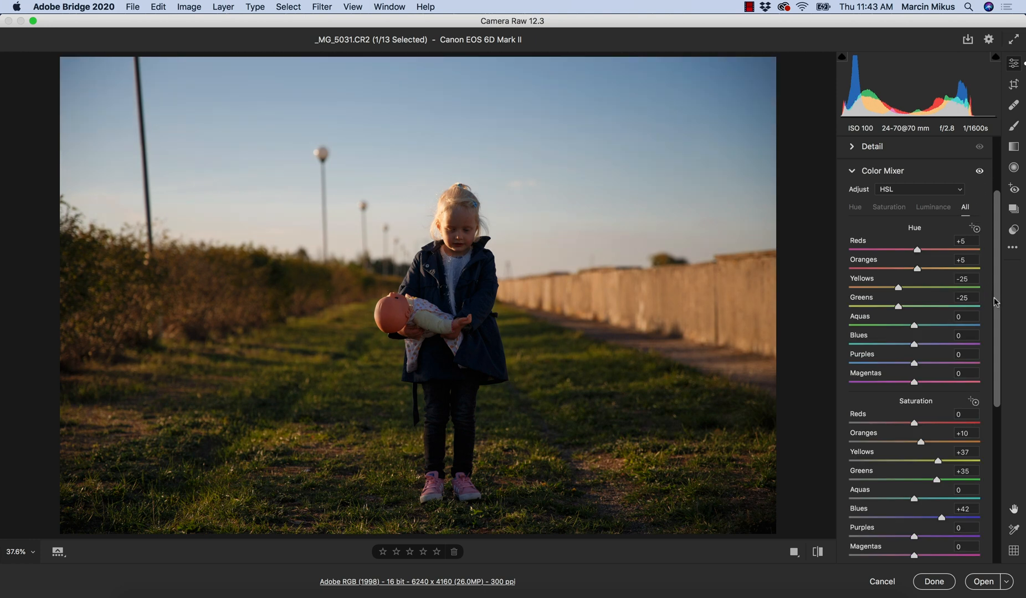
Step: Try the Blues luminance at +100 and undo the change
left_click_drag(995, 302, 996, 353)
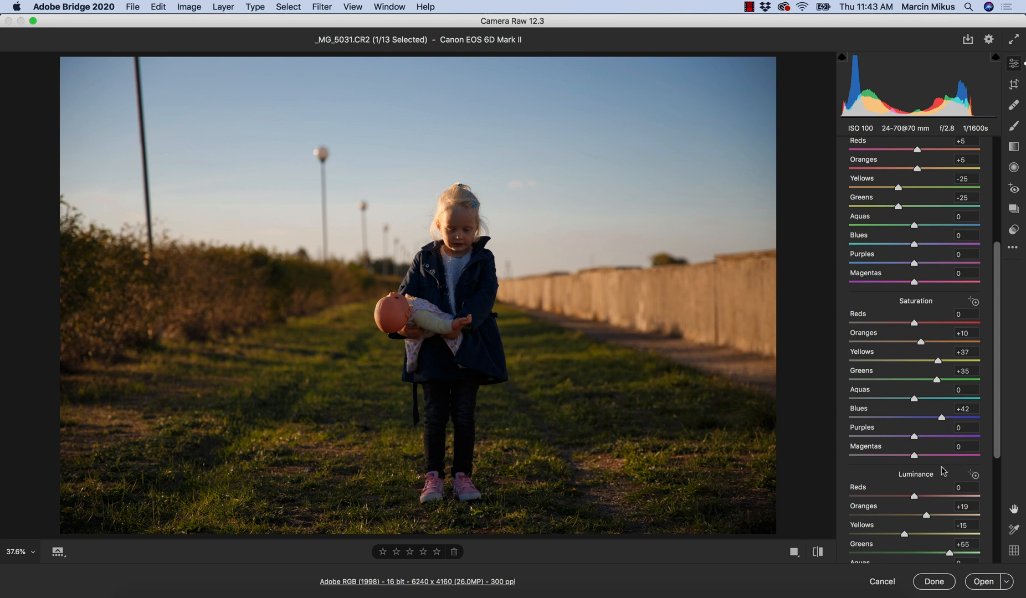
left_click_drag(996, 410, 995, 470)
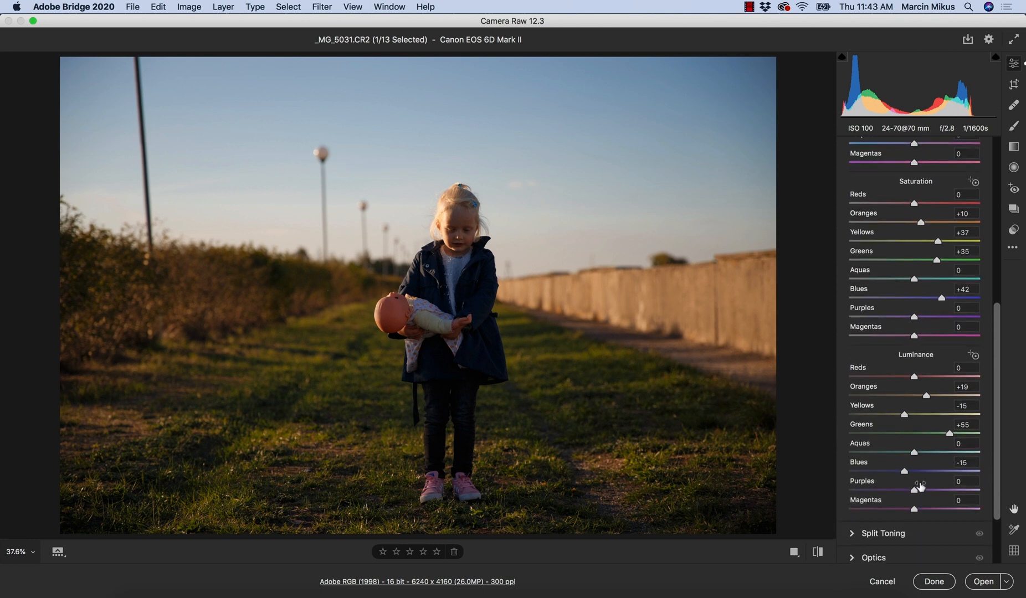
left_click_drag(920, 471, 979, 471)
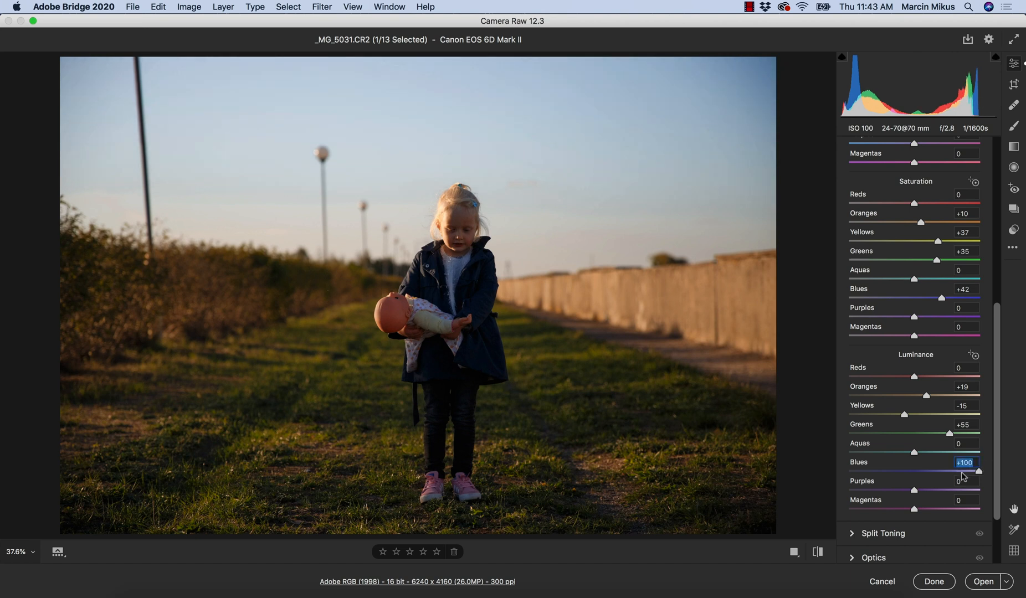
key("super+z")
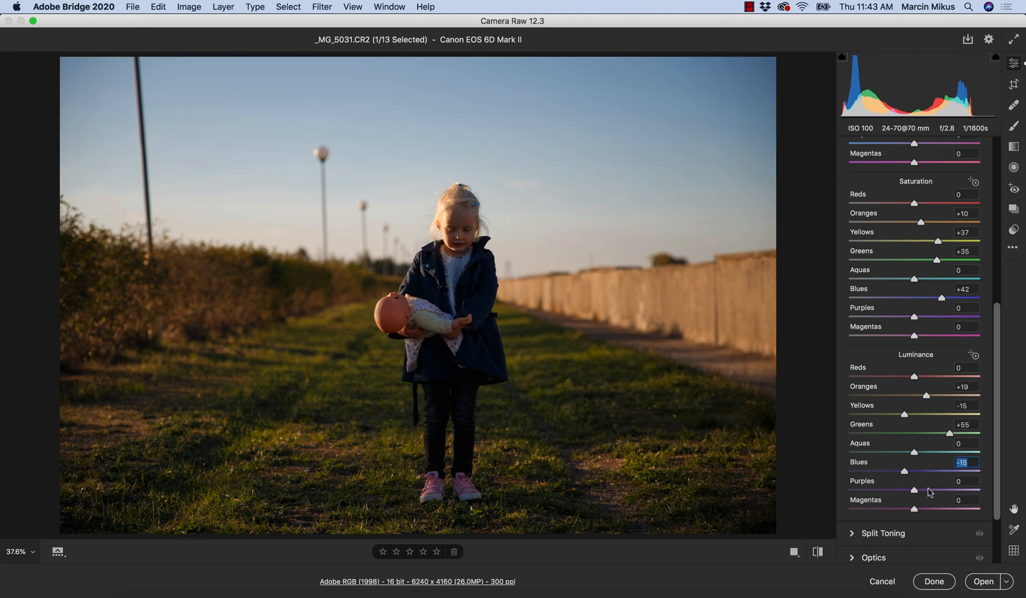
mouse_move(929, 492)
left_mouse_down()
mouse_move(966, 490)
mouse_move(924, 490)
mouse_move(930, 496)
left_mouse_up()
Step: Switch the Color Mixer from HSL to Color mode, view the adjustments for Reds, and return to HSL mode
left_click_drag(997, 392, 1006, 297)
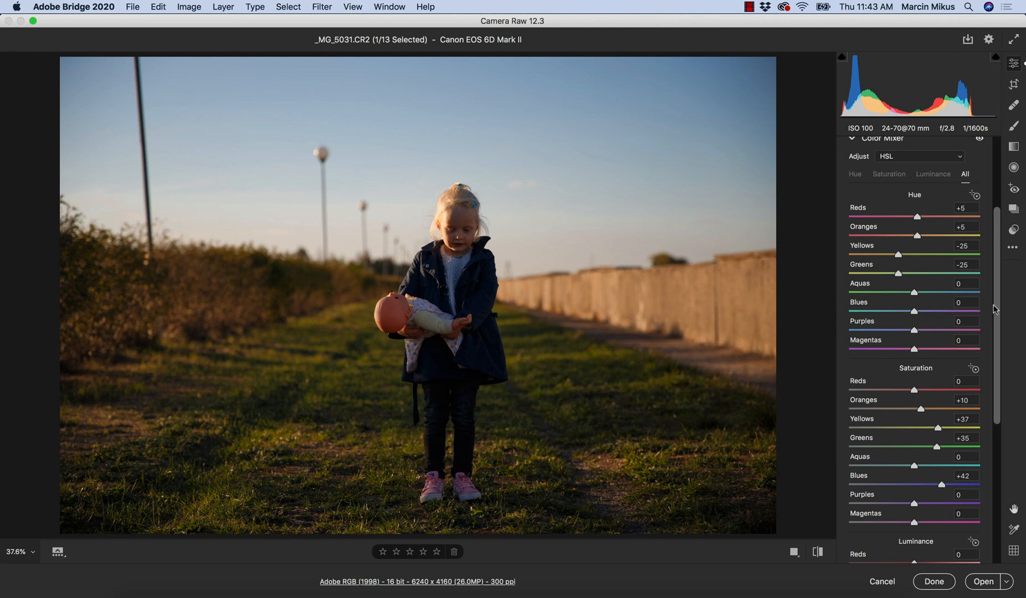
left_click_drag(995, 311, 1003, 297)
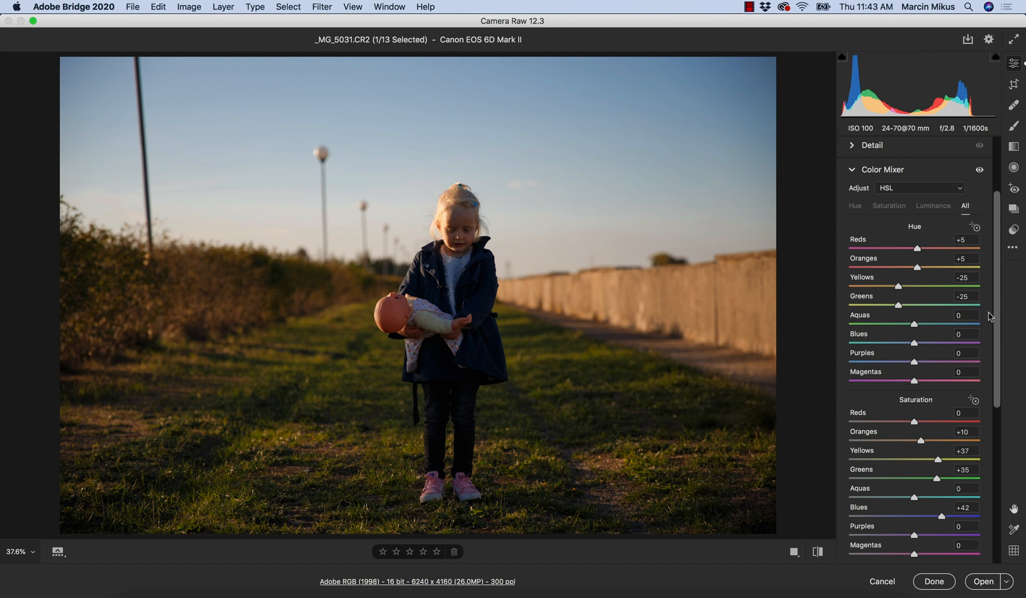
mouse_move(995, 307)
left_mouse_down()
mouse_move(992, 392)
mouse_move(995, 310)
left_mouse_up()
left_click(895, 187)
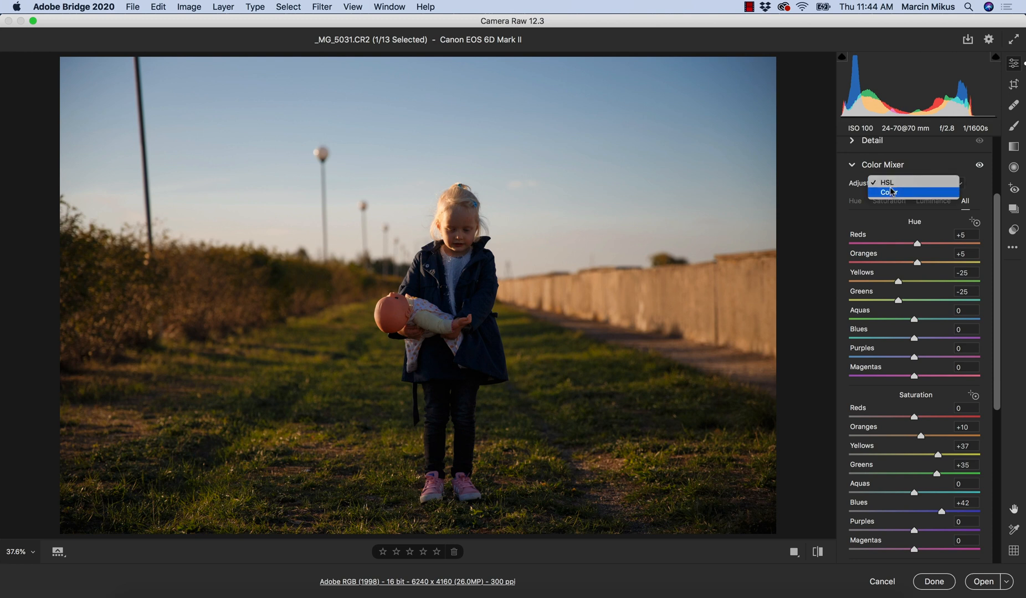
left_click(892, 193)
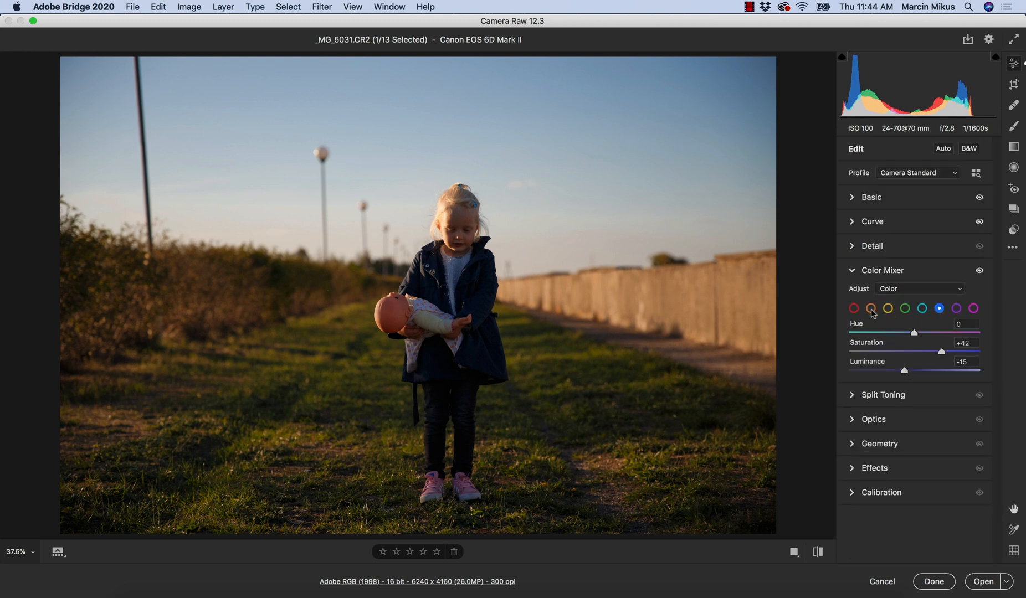
left_click(854, 309)
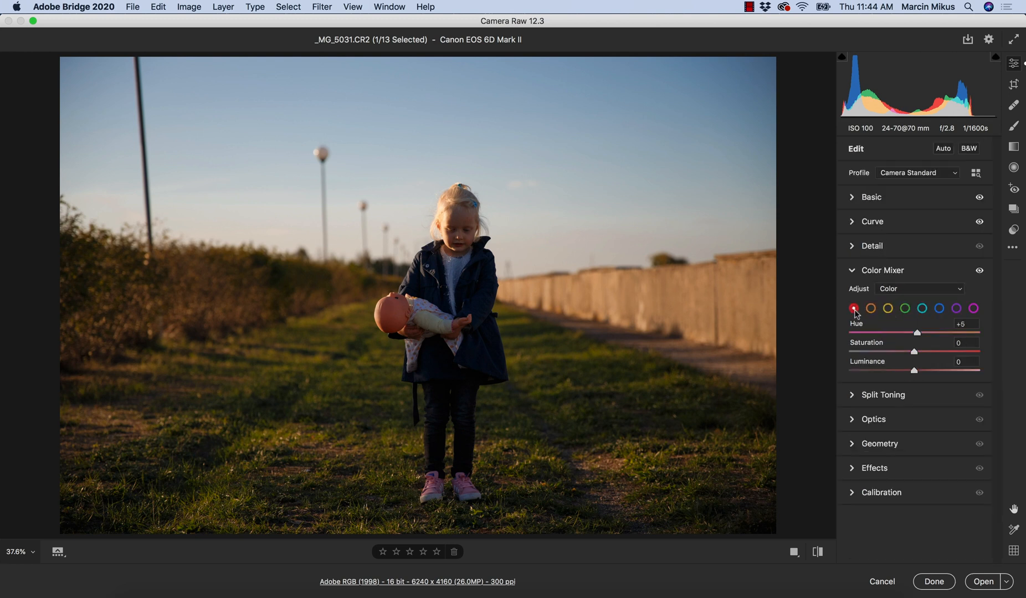
left_click(887, 291)
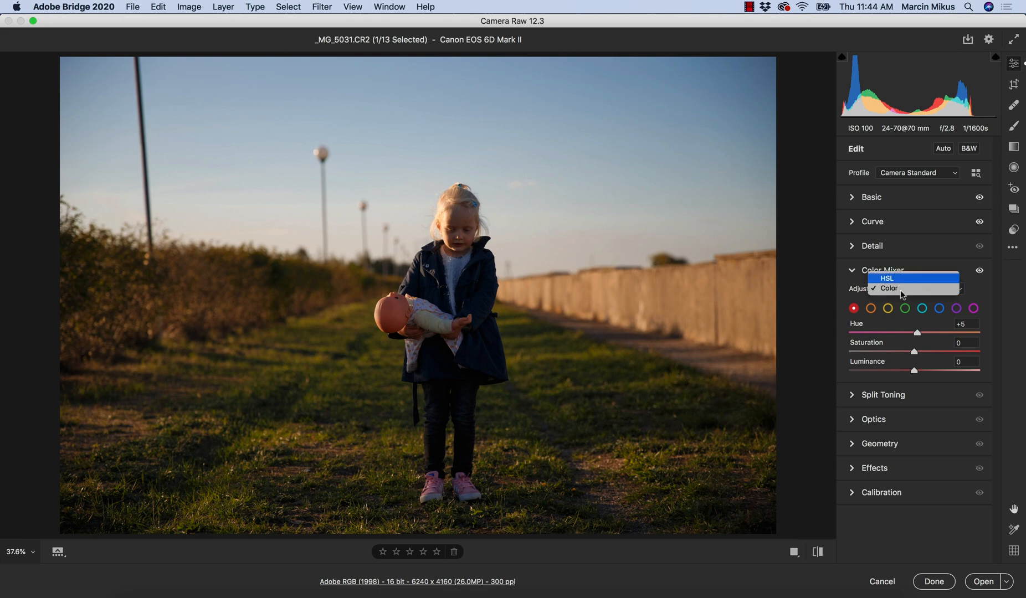
left_click(898, 279)
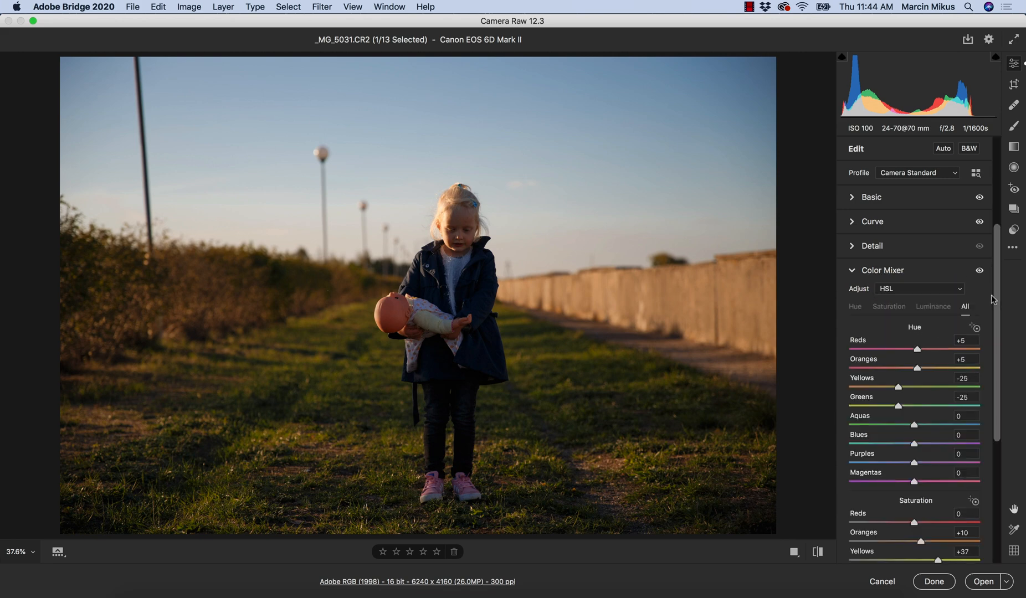
scroll(991, 302, "down", 7)
scroll(992, 319, "up", 2)
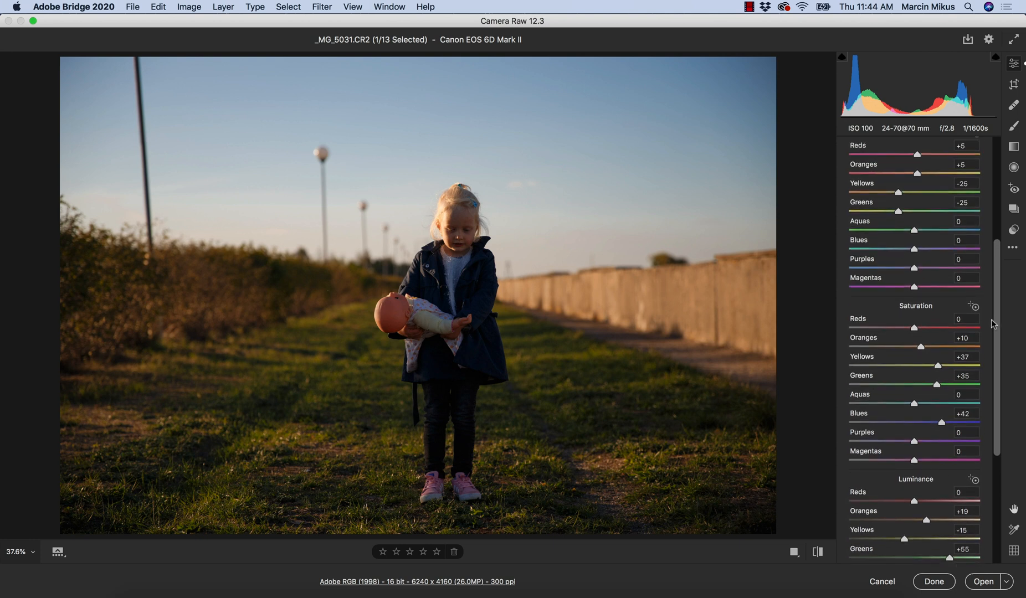
scroll(991, 324, "down", 1)
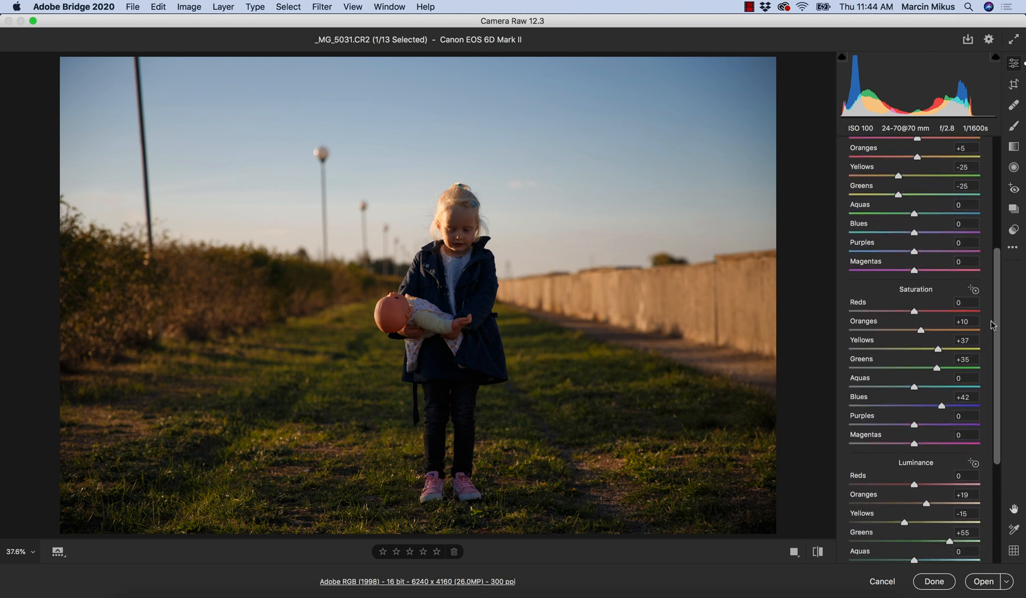
scroll(992, 325, "up", 10)
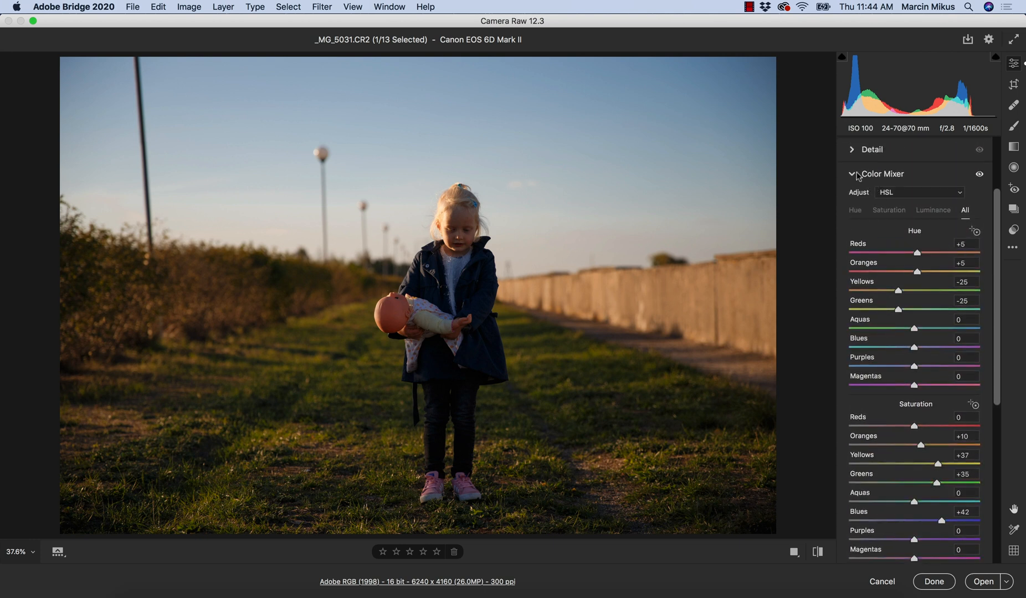
Step: Collapse the Color Mixer, show the filmstrip, and select the seven neighbouring photos together with _MG_5031.CR2
left_click(853, 176)
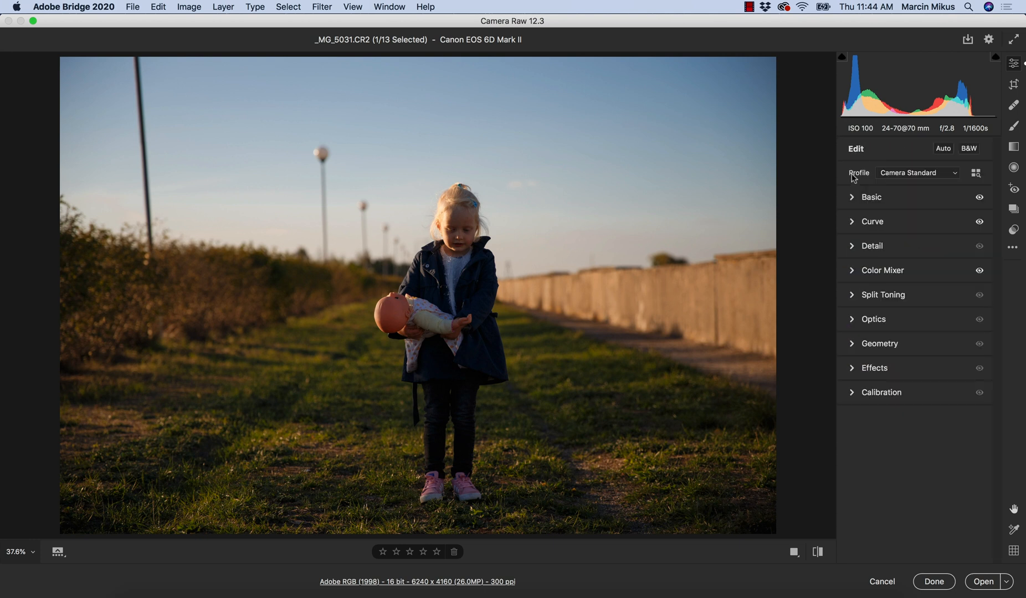
left_click(57, 552)
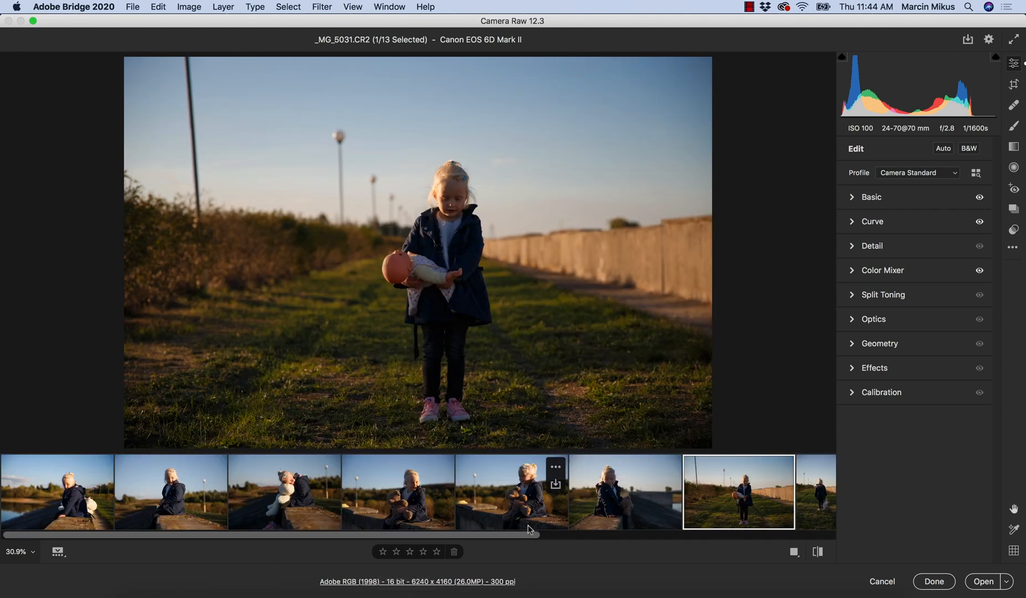
left_click_drag(520, 533, 568, 541)
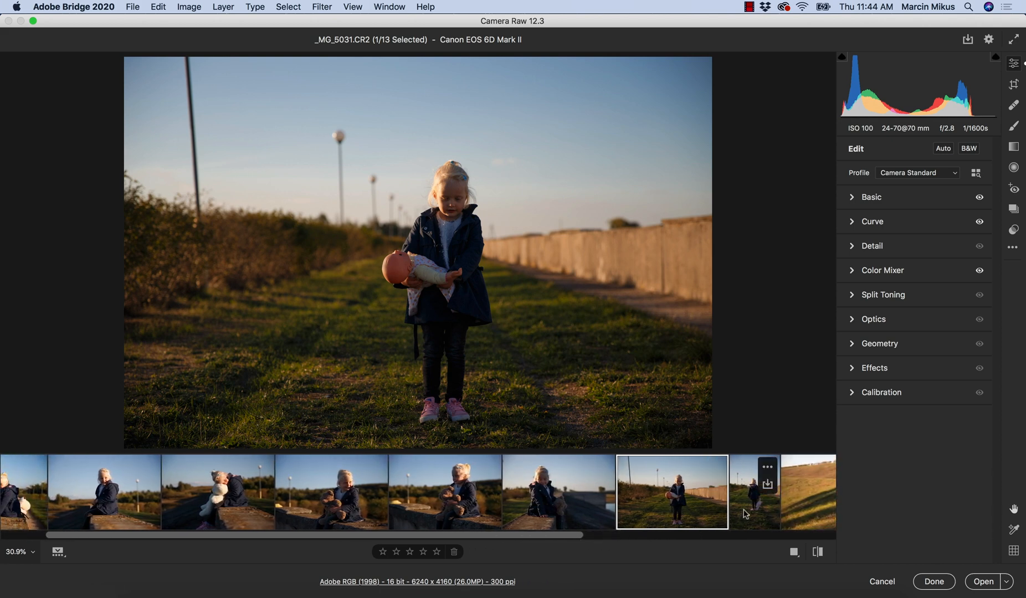
left_click(747, 510, "super")
left_click(530, 499, "super")
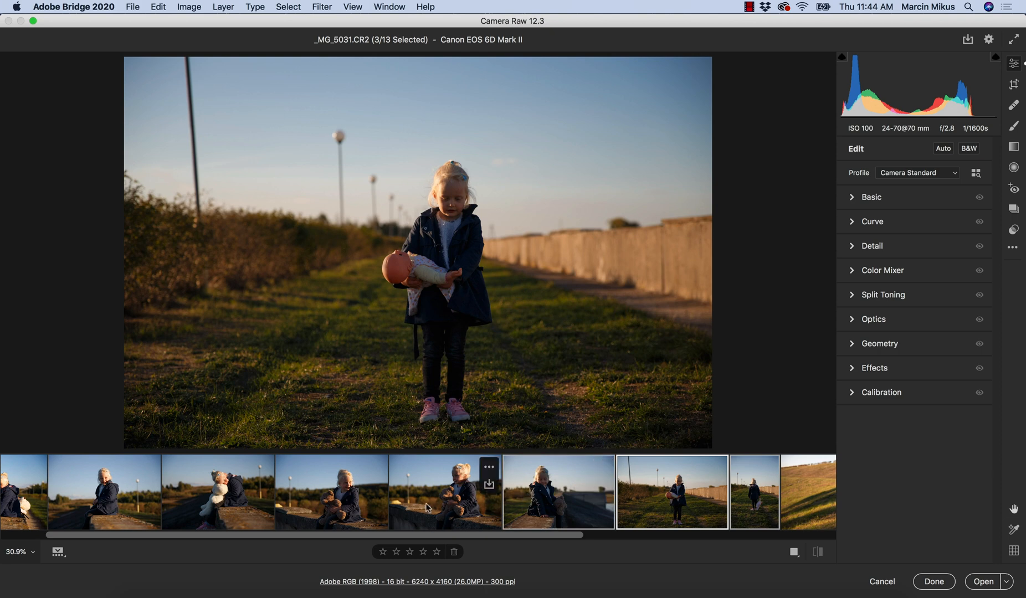
left_click(428, 504, "super")
left_click(339, 498, "super")
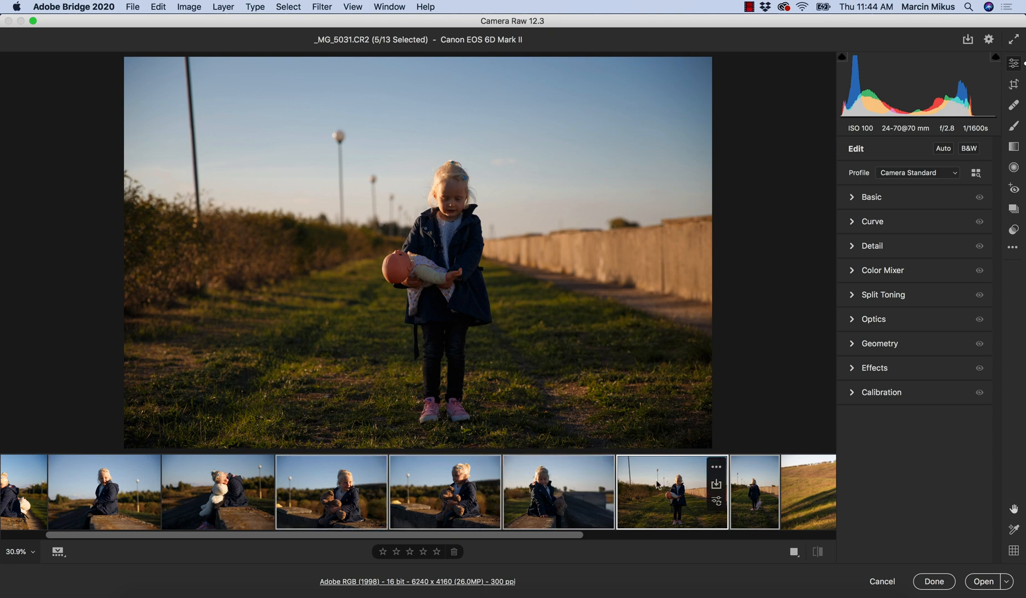
left_click(243, 501, "super")
left_click_drag(242, 537, 148, 533)
left_click(165, 503, "super")
left_click(61, 498, "super")
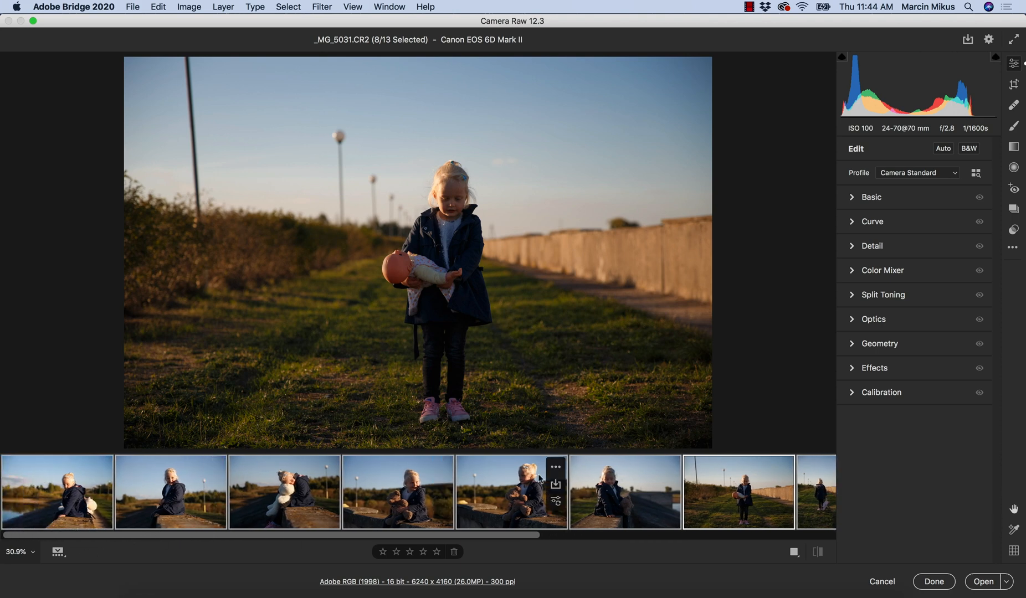
Step: Synchronize only the Color Mixer settings from _MG_5031.CR2 to the other selected photos
left_click(554, 467)
mouse_move(615, 458)
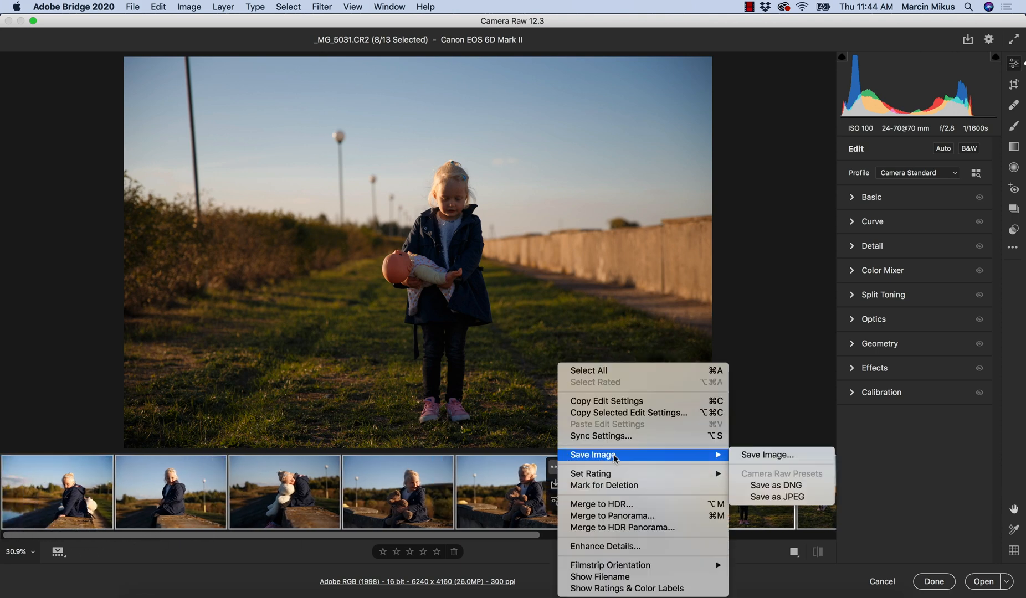
left_click(609, 436)
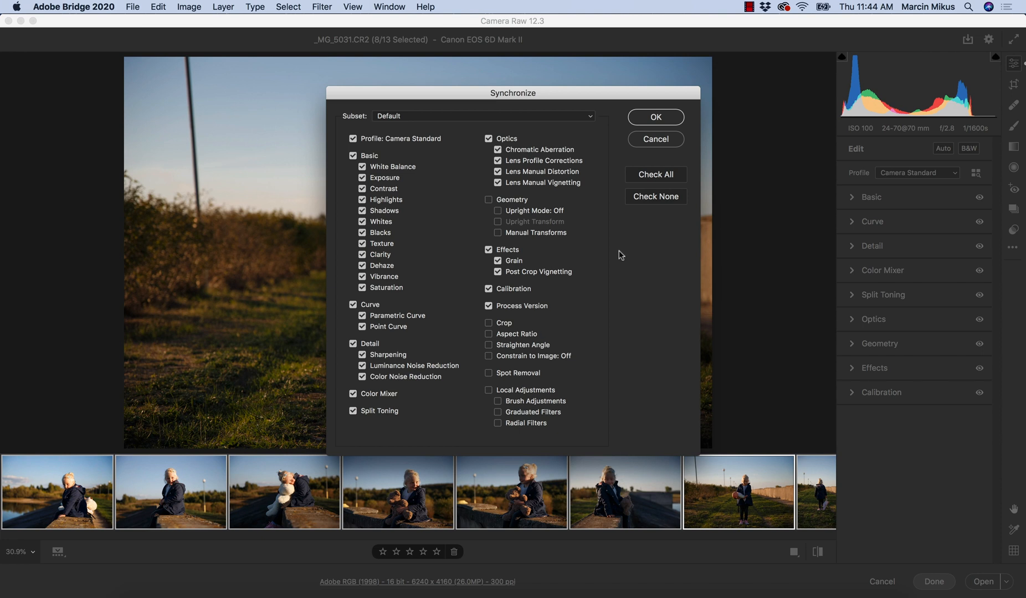
left_click(656, 200)
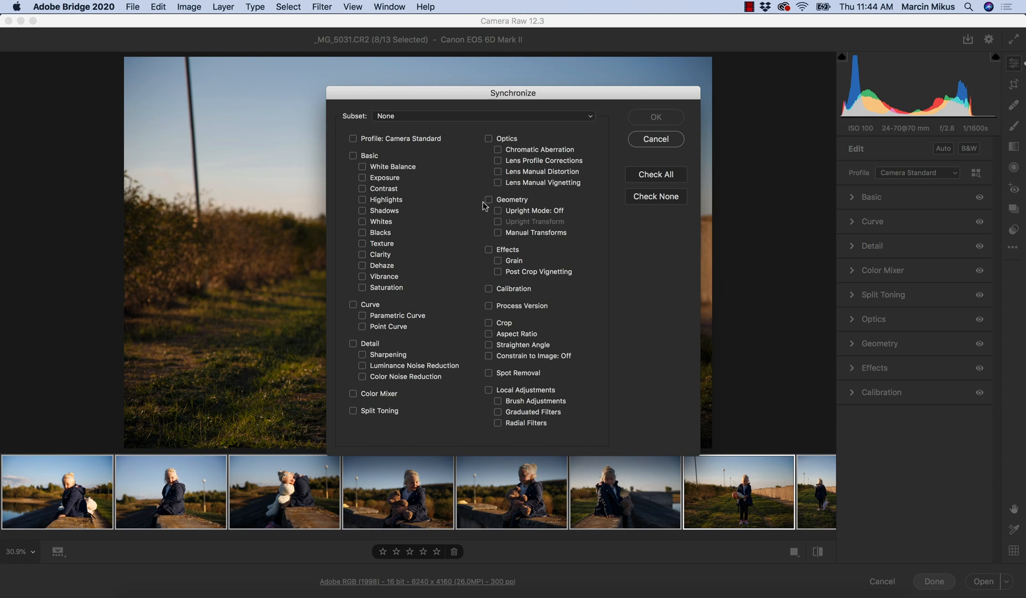
left_click(353, 393)
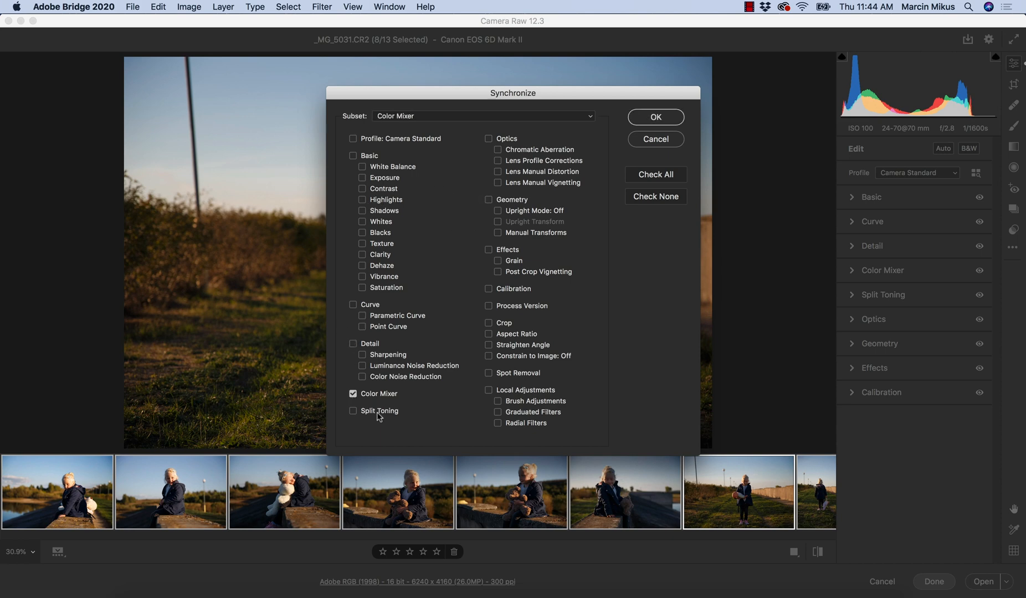
left_click(654, 118)
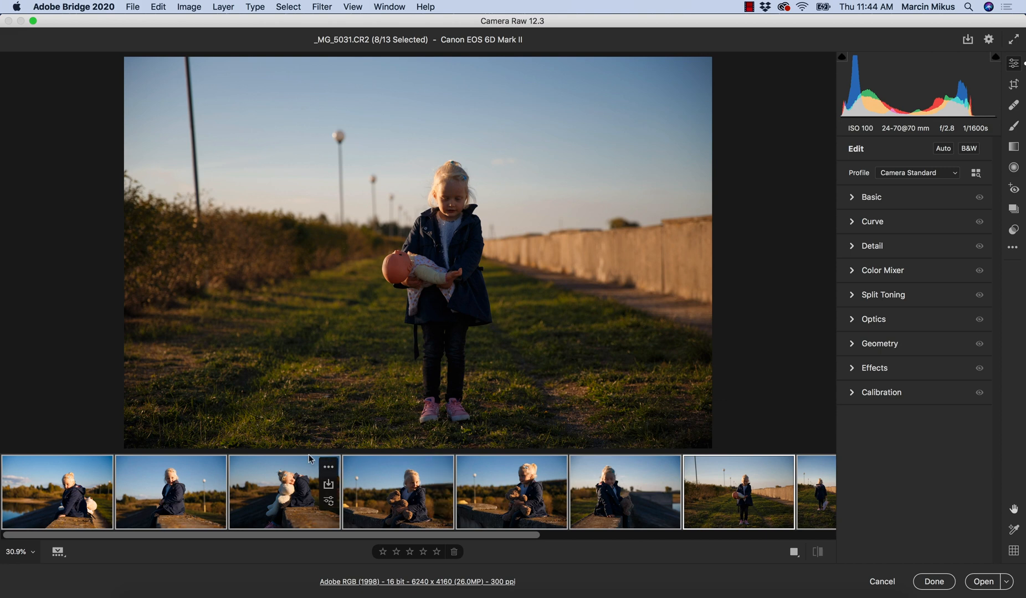
Step: Open _MG_4980.CR2 and compare it with its Color Mixer adjustments switched off and on
left_click(71, 505)
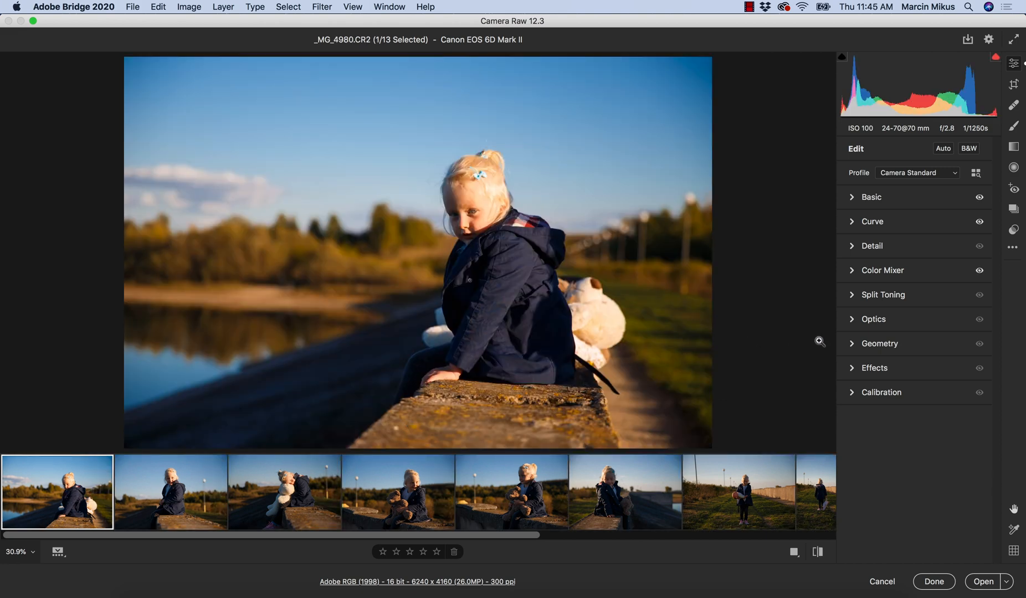
left_click(855, 272)
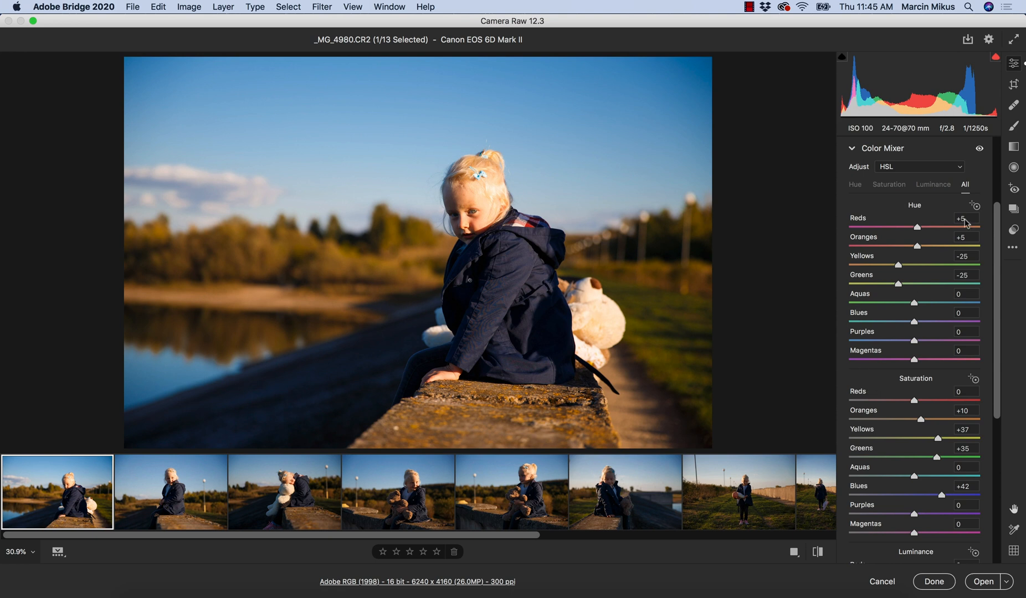
scroll(991, 221, "up", 2)
left_click(979, 194)
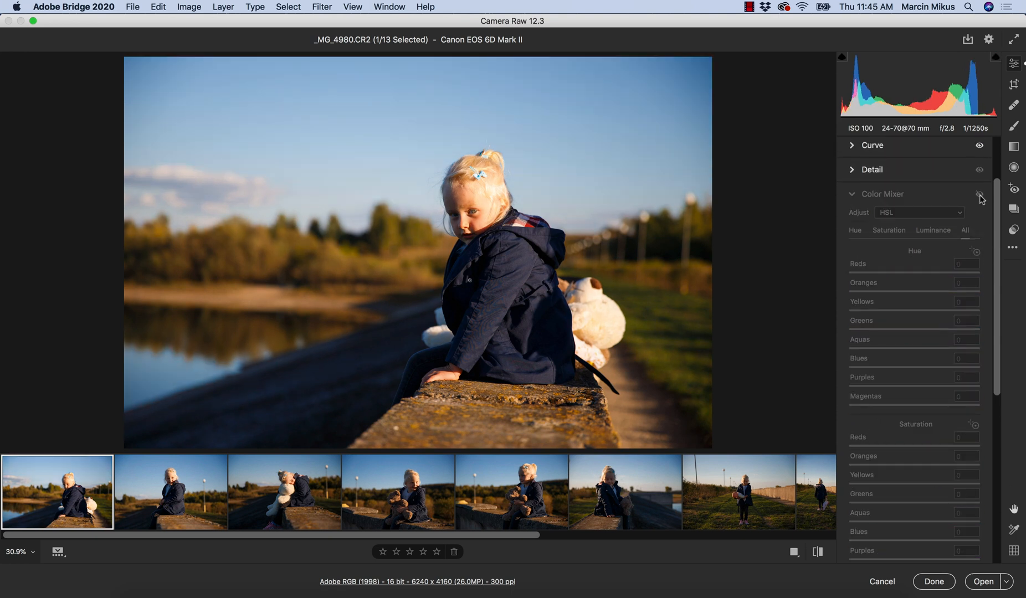
left_click(979, 195)
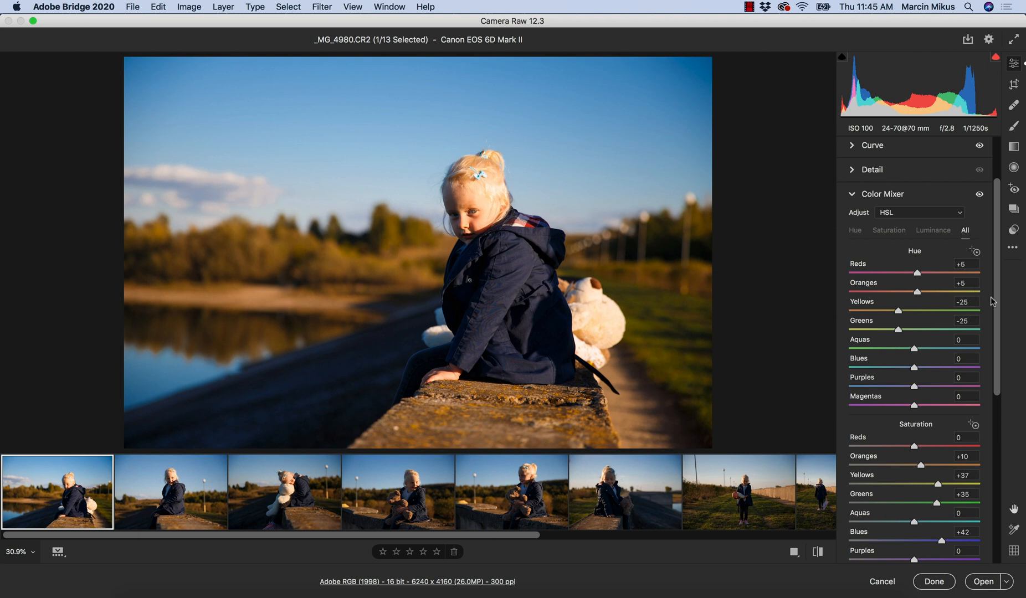
Step: Set the saturation of _MG_4980.CR2 to Oranges 0, Yellows +5, Greens +5 and Blues +8, and compare it with _MG_5031.CR2
left_click_drag(998, 308, 1001, 349)
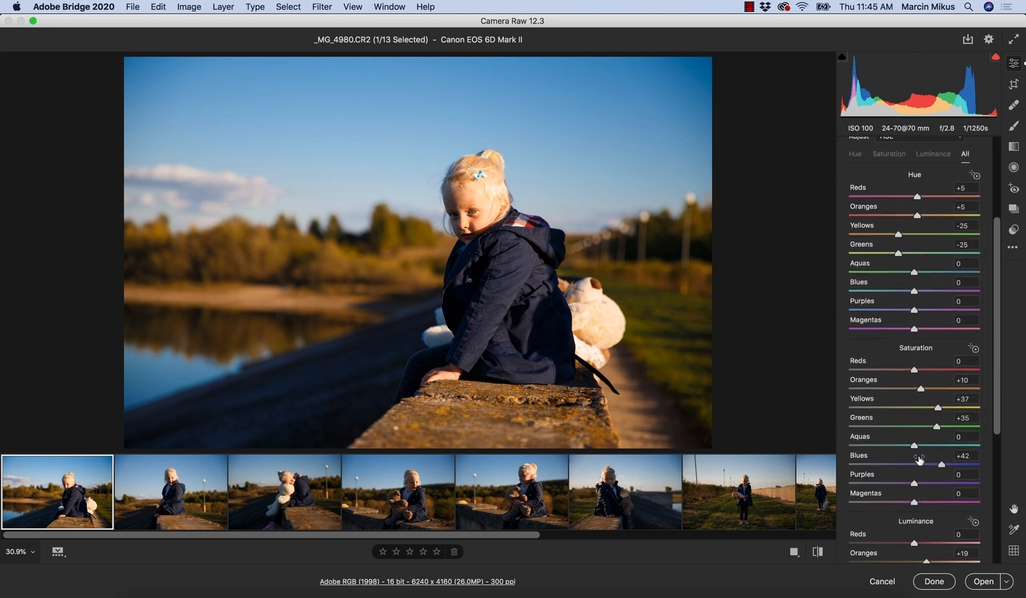
left_click(924, 463)
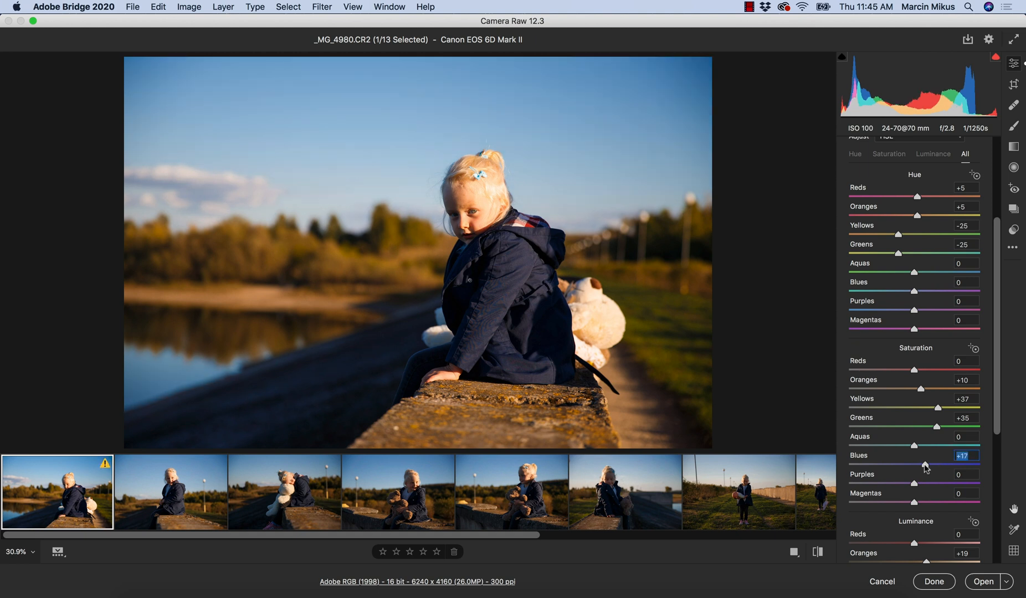
left_click(917, 426)
left_click(917, 407)
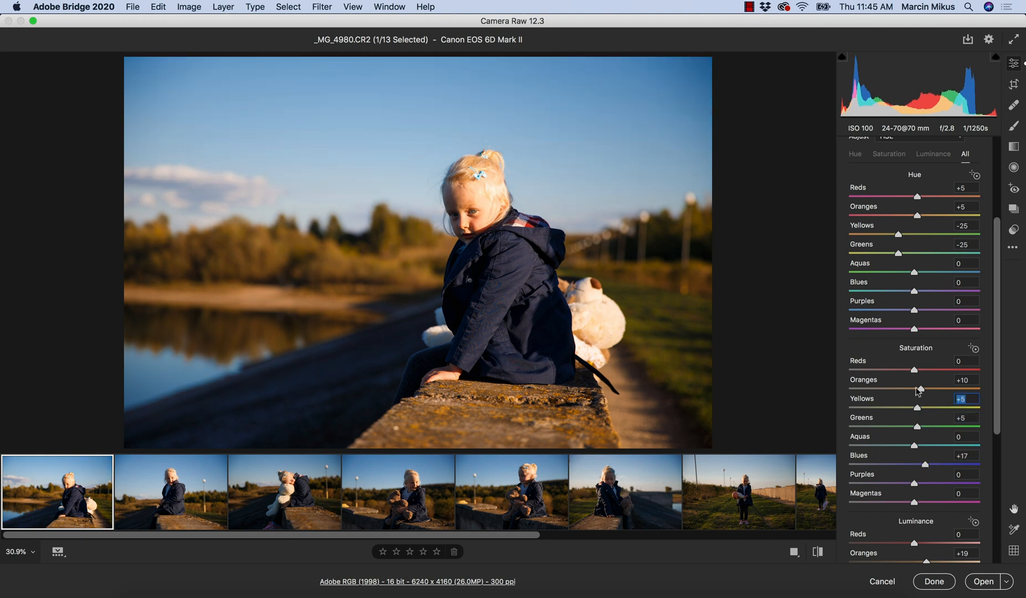
left_click_drag(919, 386, 914, 389)
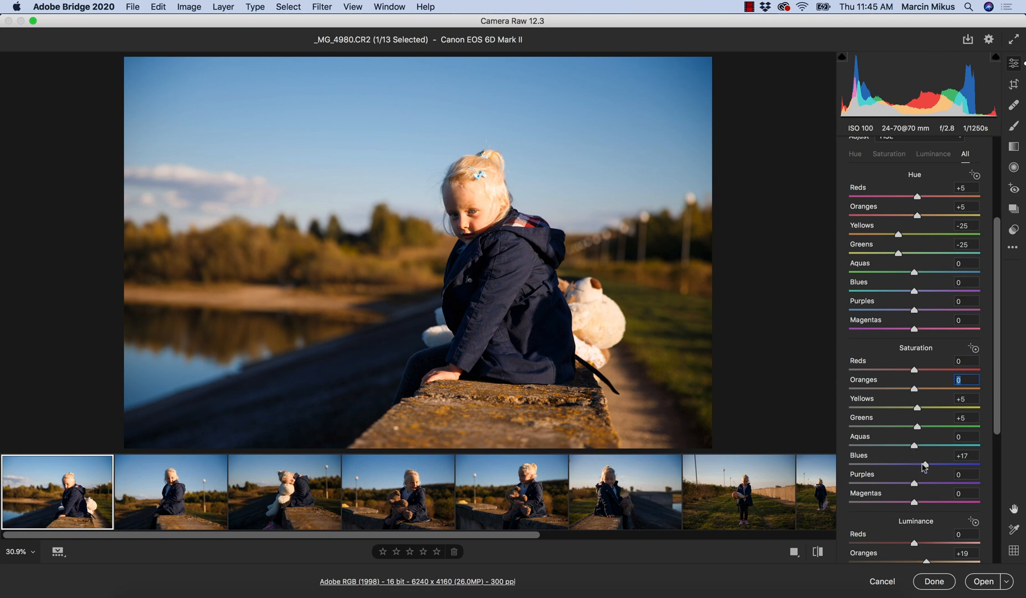
left_click_drag(922, 463, 918, 463)
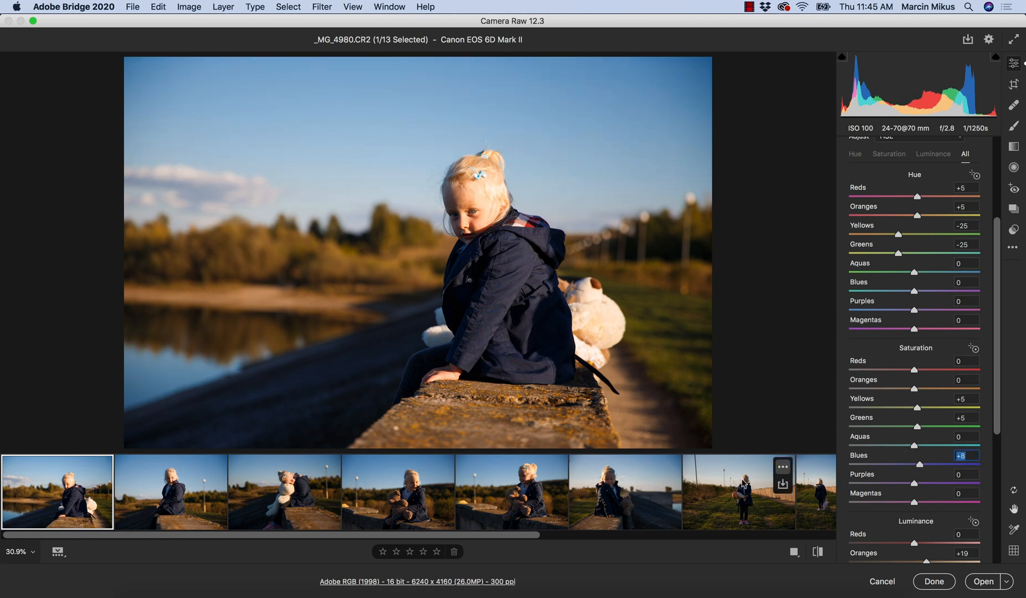
left_click(744, 484)
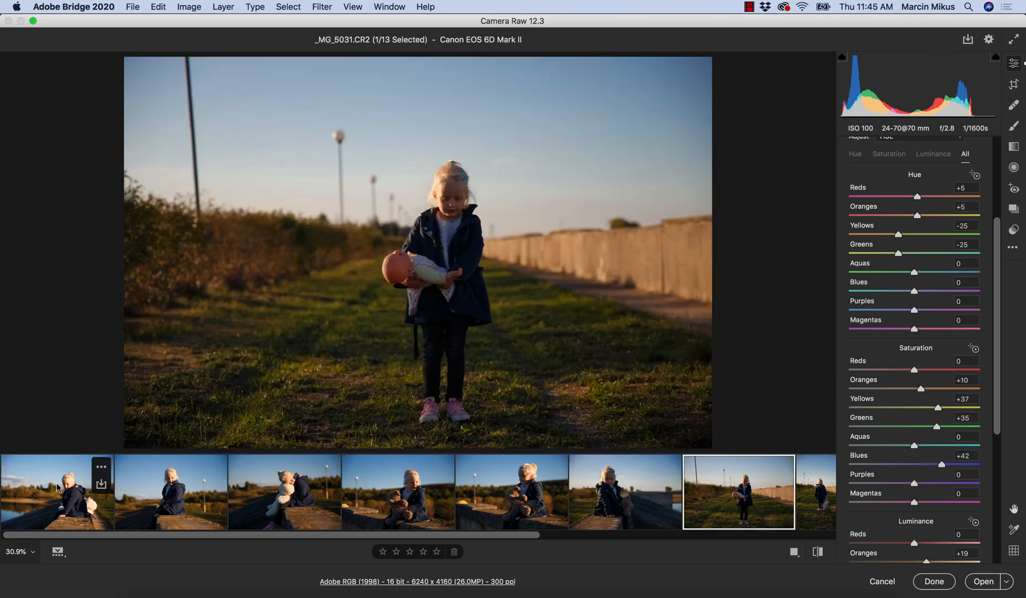
left_click(54, 487)
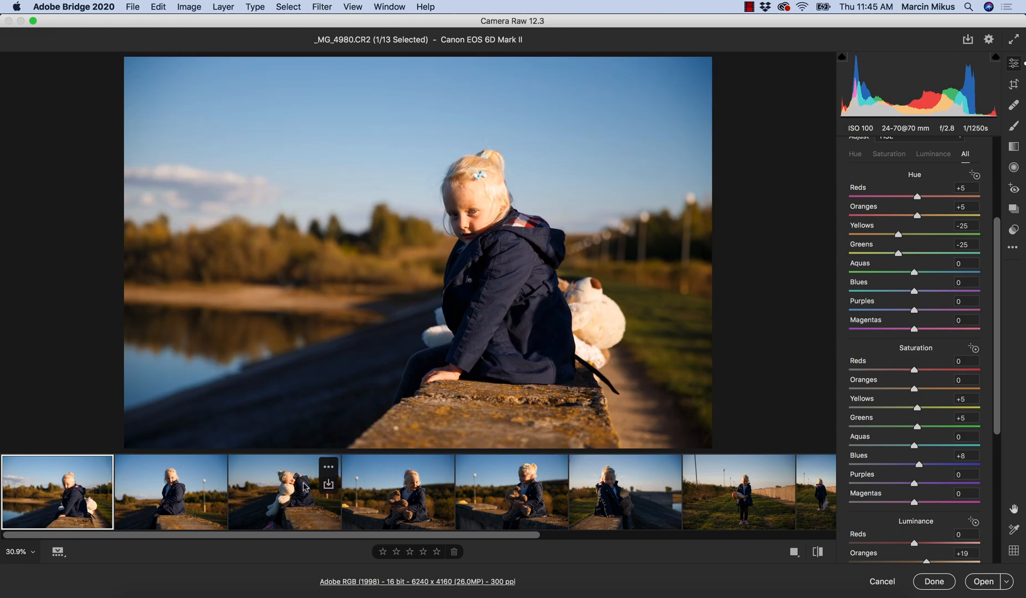
Step: Set the luminance of _MG_4980.CR2 to Oranges +7, Yellows -14 and Greens +39
left_click_drag(997, 415, 997, 460)
left_click_drag(926, 475, 925, 497)
left_click(929, 512)
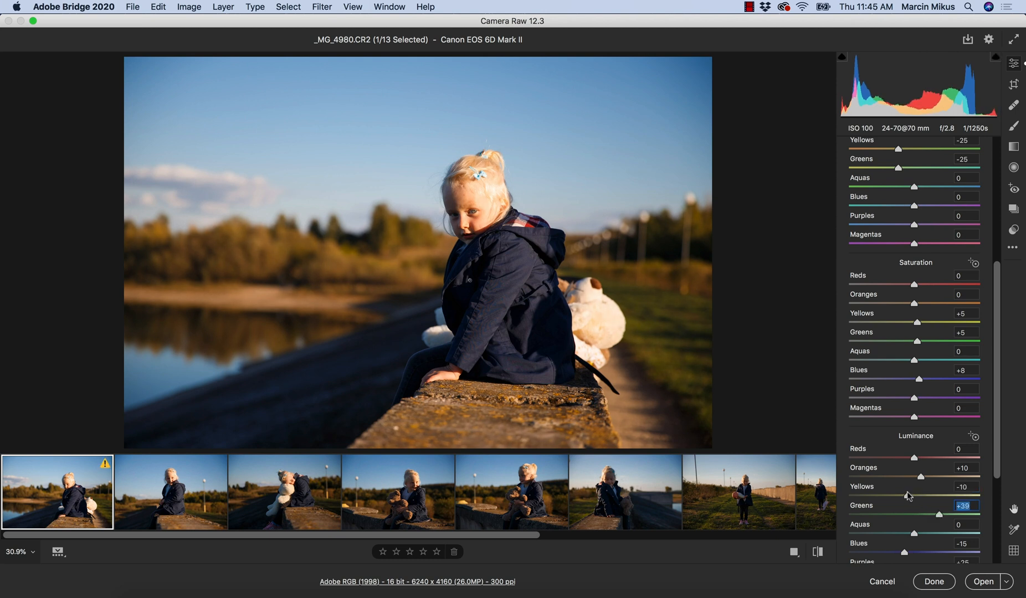
left_click_drag(907, 496, 914, 480)
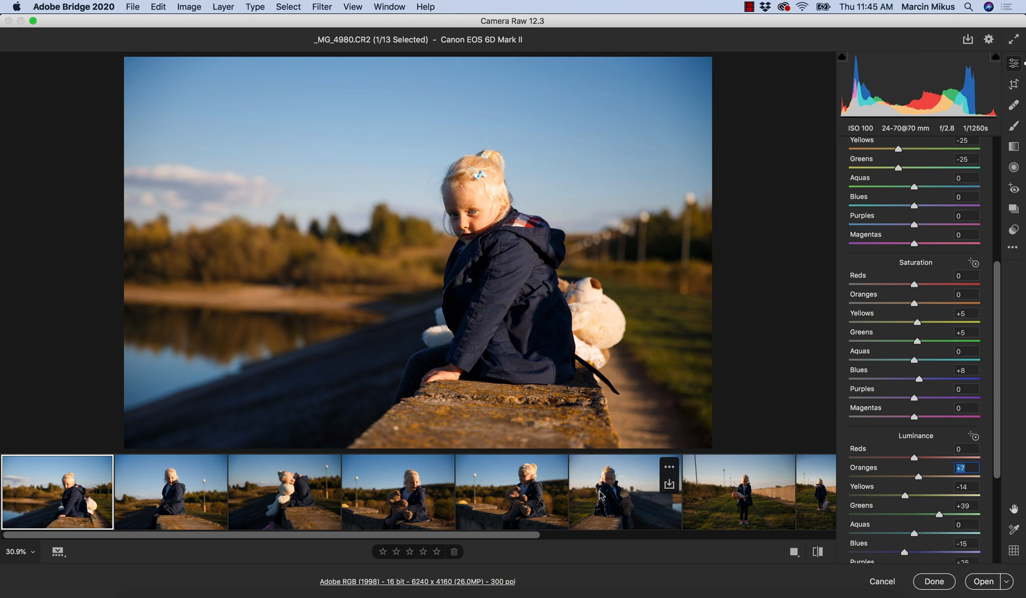
Step: Check _MG_5006.CR2, then synchronize only the Color Mixer settings from _MG_4980.CR2 to the next four photos in the filmstrip
left_click(598, 493)
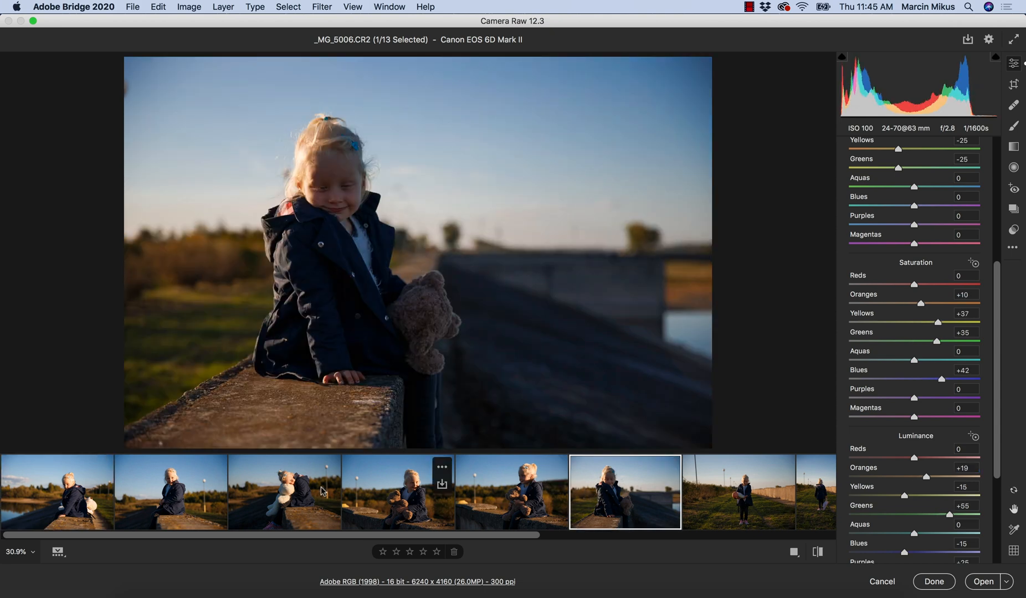
left_click(61, 493)
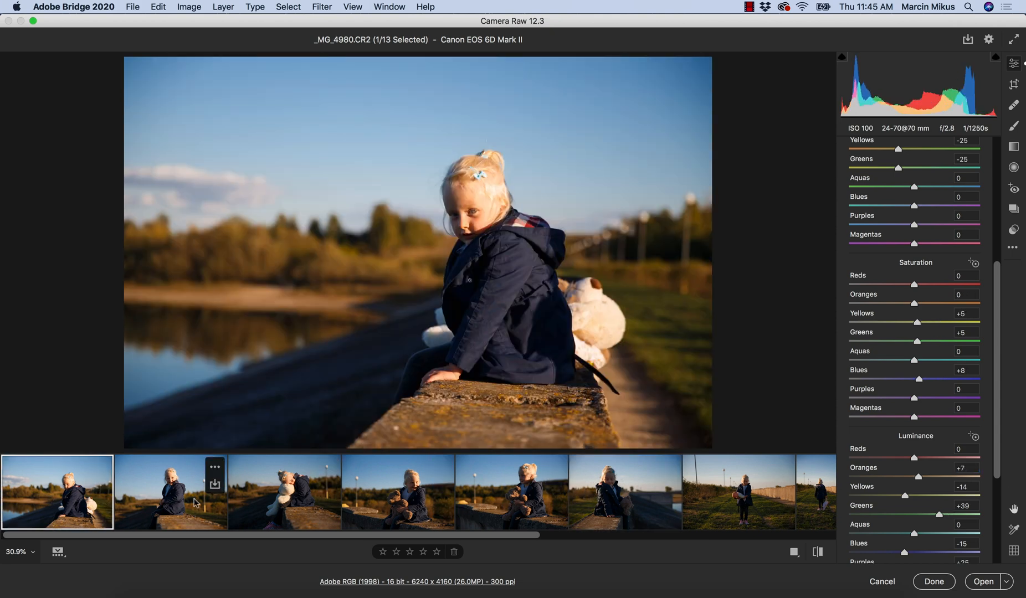
key("shift")
left_click(506, 498, "shift")
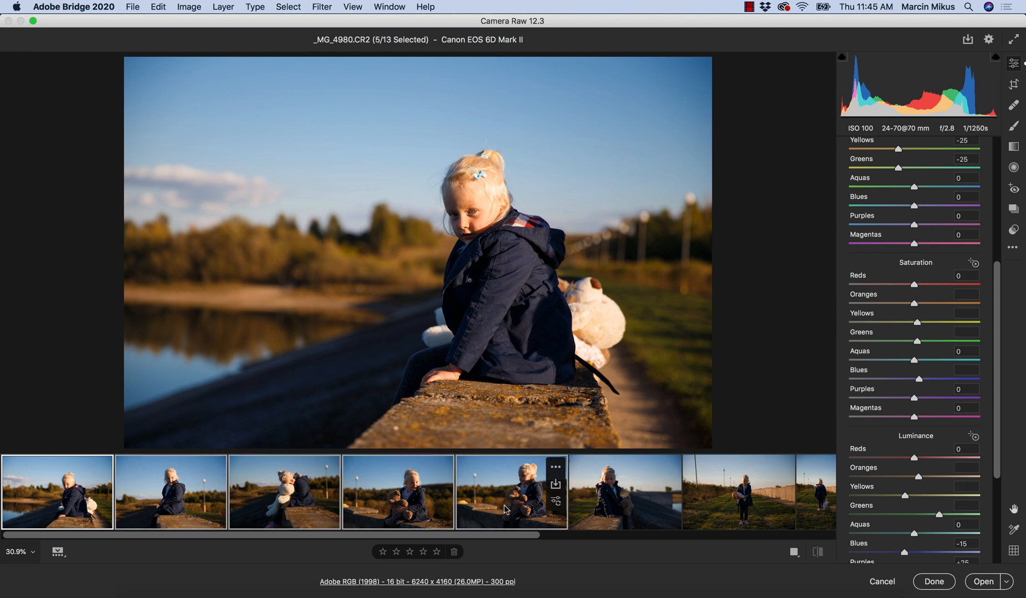
left_click(555, 467)
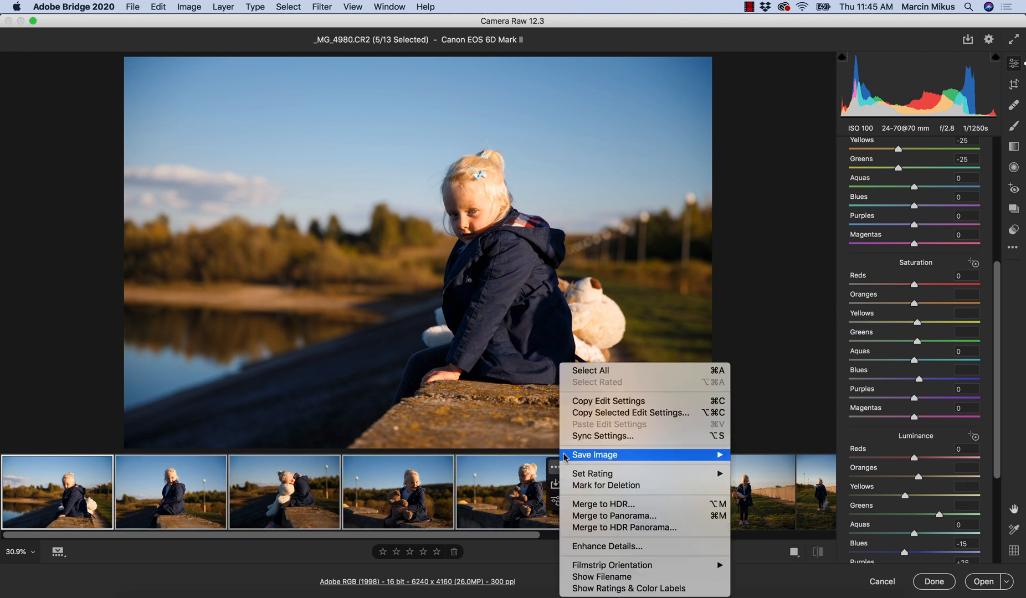
left_click(608, 436)
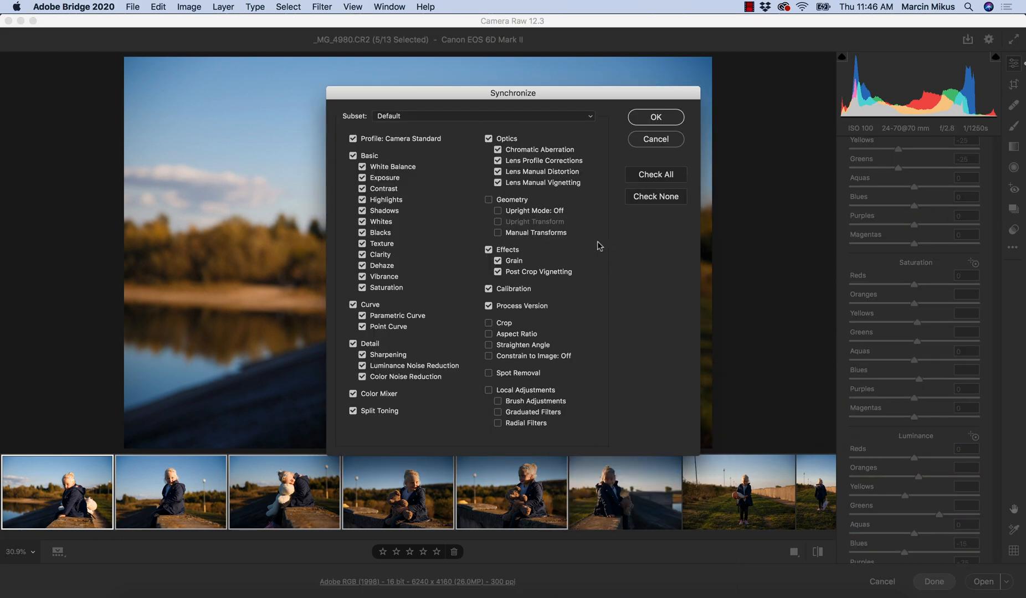
left_click(655, 196)
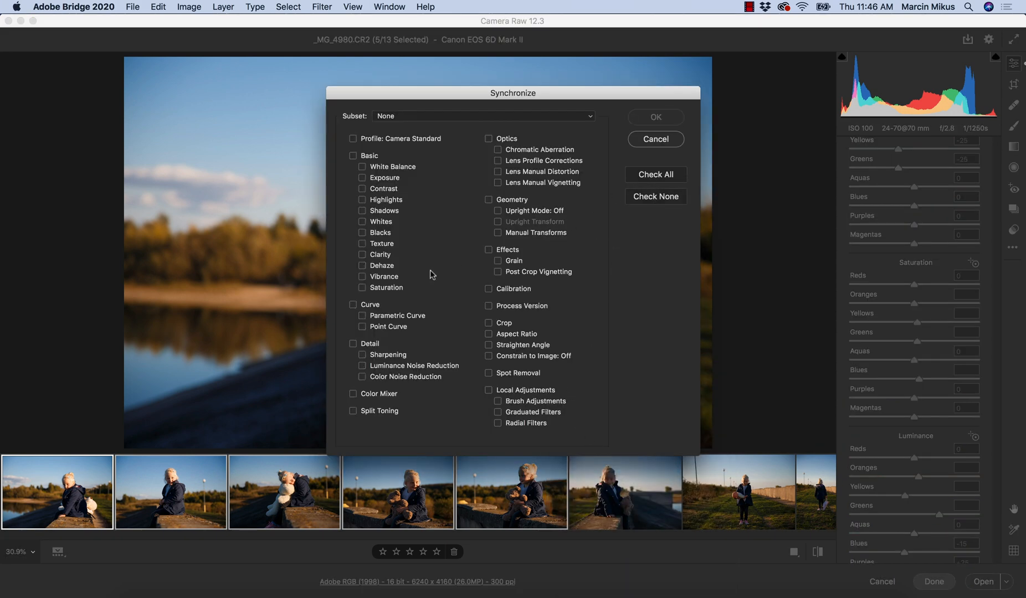
left_click(352, 394)
left_click(655, 117)
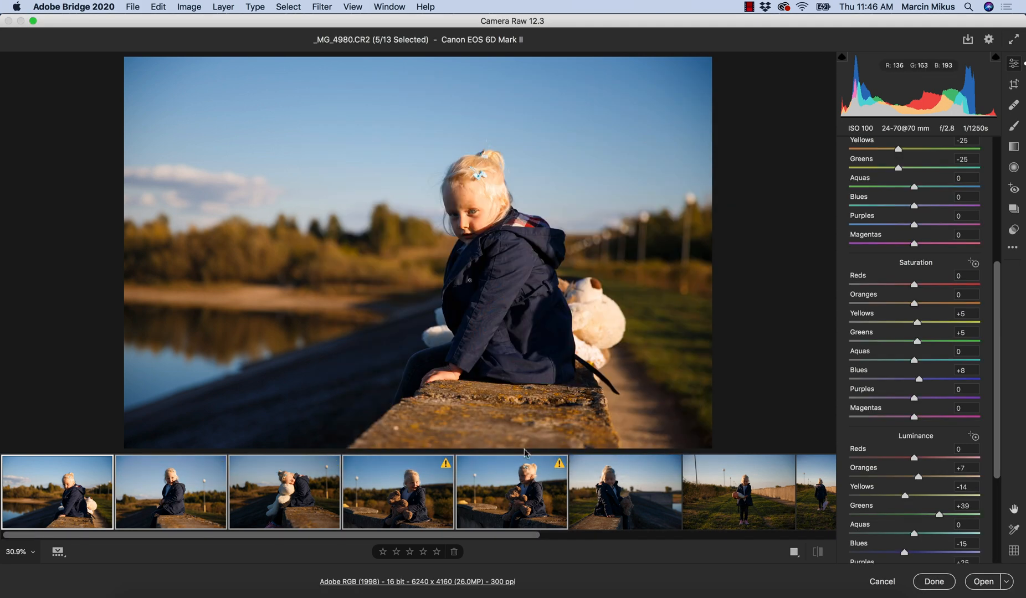
Step: Review the five synchronized photos one by one, from _MG_5001.CR2 back to _MG_4980.CR2
left_click(461, 483)
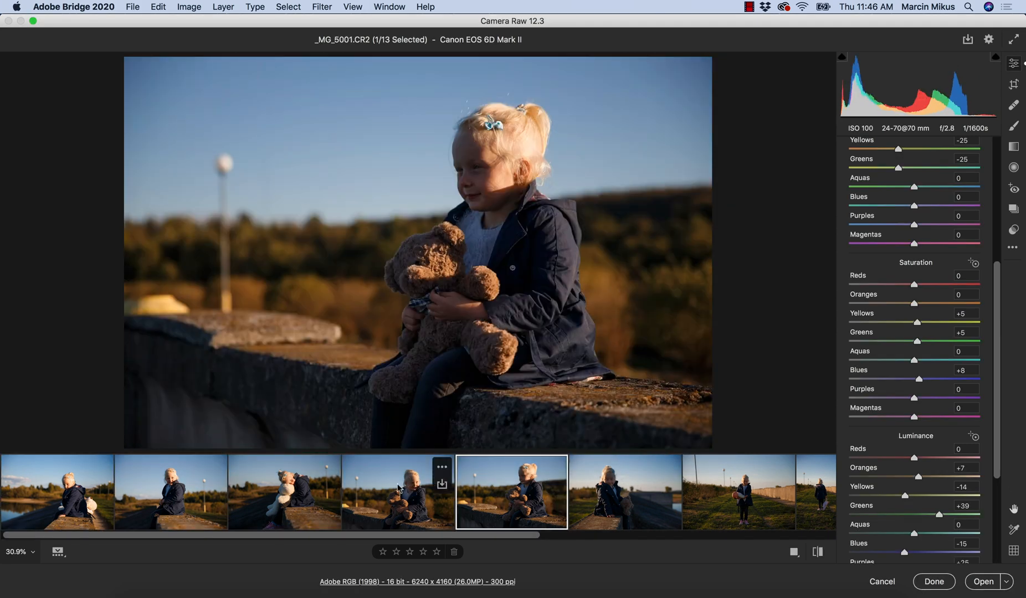
left_click(392, 489)
left_click(255, 485)
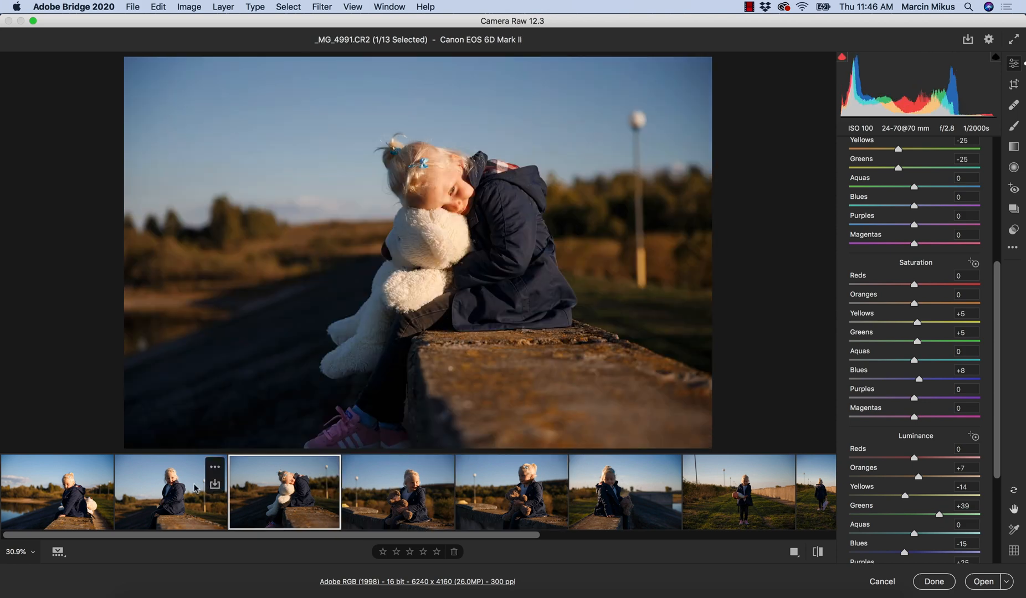
left_click(191, 487)
left_click(63, 476)
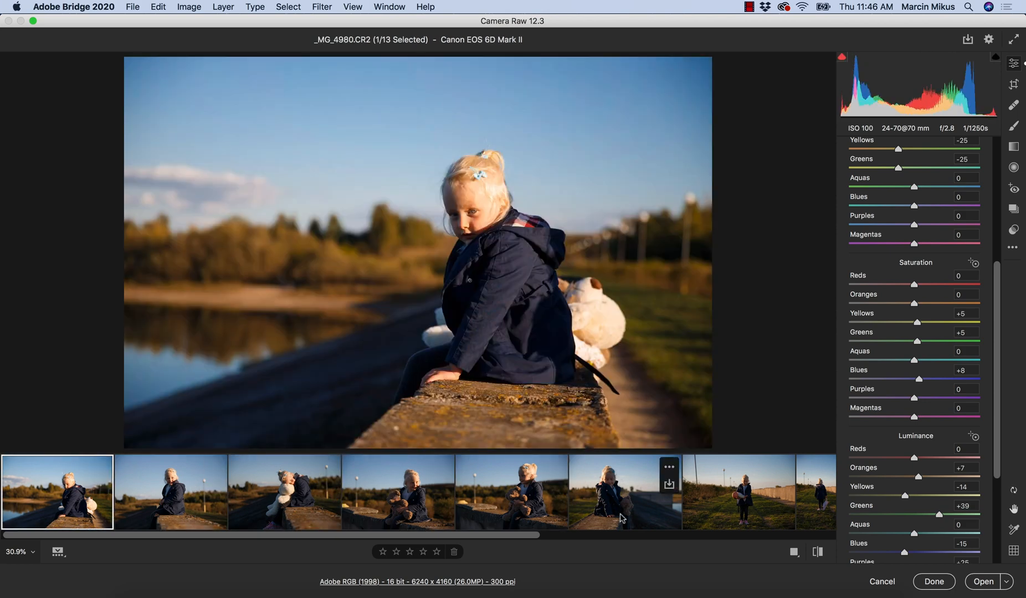
left_click_drag(516, 537, 587, 537)
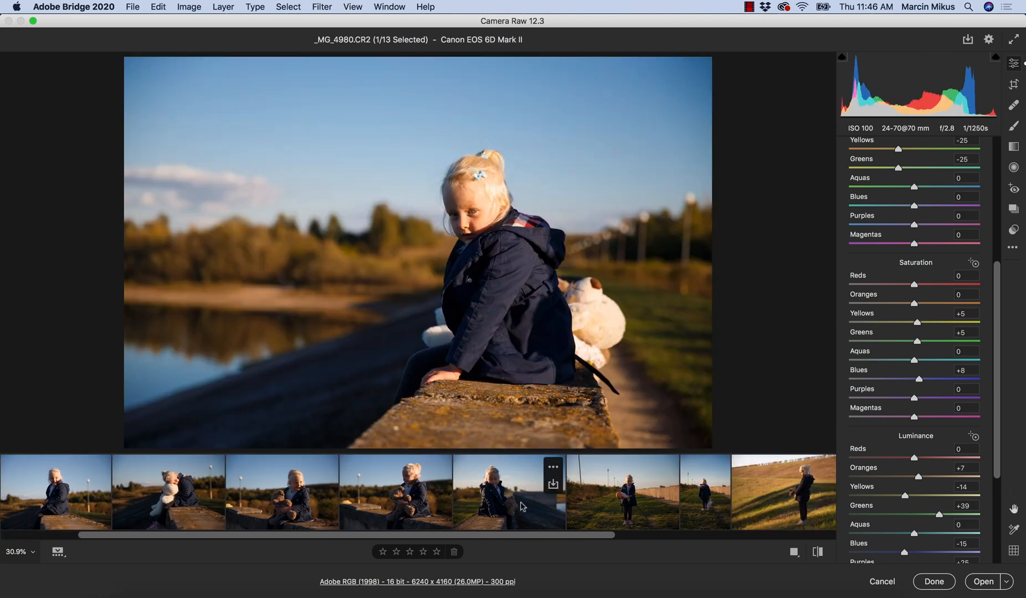
Step: Review _MG_5006.CR2, _MG_5031.CR2 and _MG_5033.CR2, and look over the remaining photos in the filmstrip
left_click(524, 505)
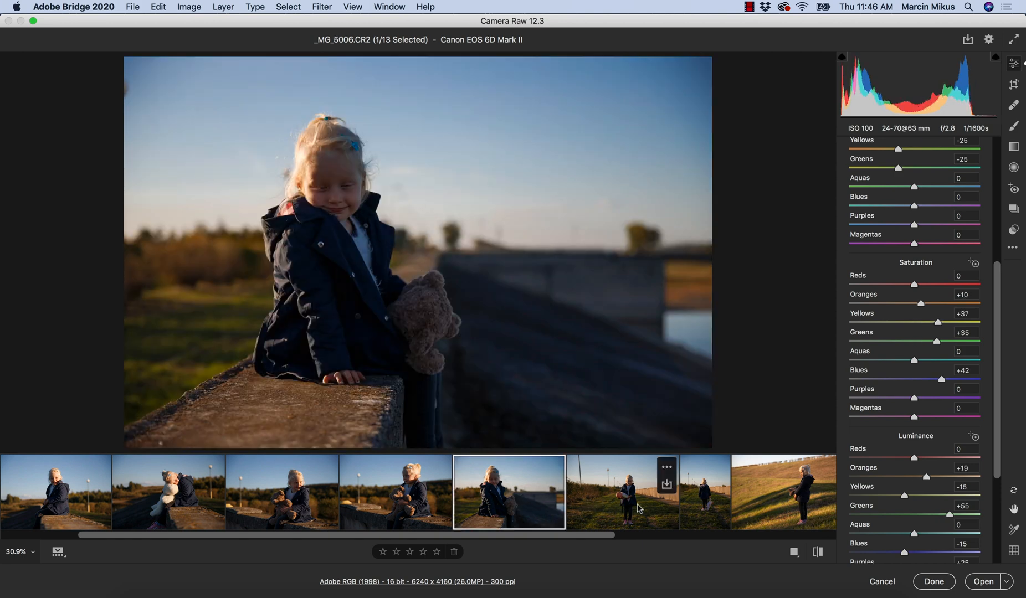
left_click(638, 506)
left_click(696, 507)
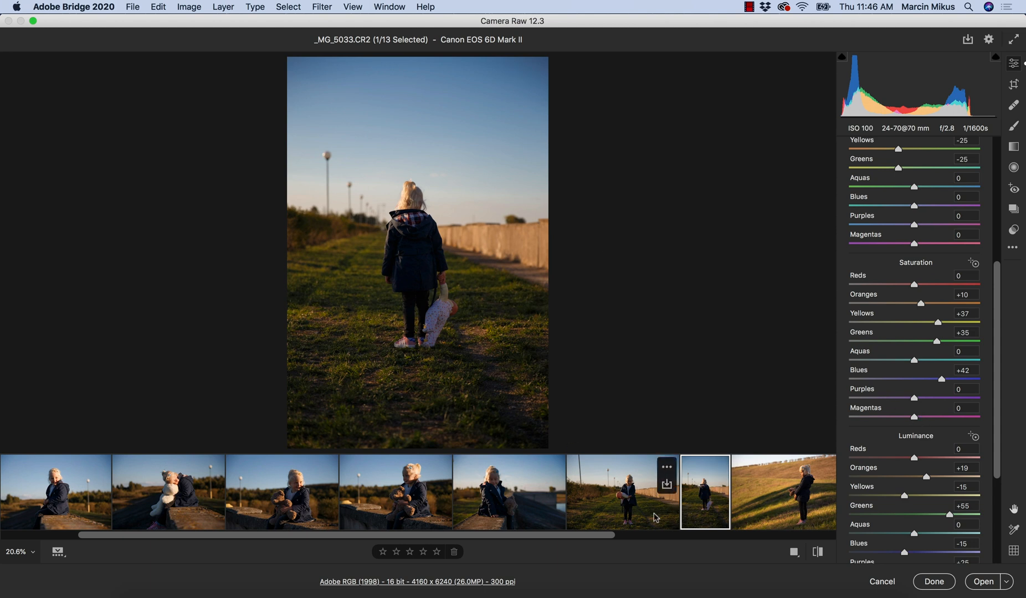
left_click_drag(576, 535, 794, 552)
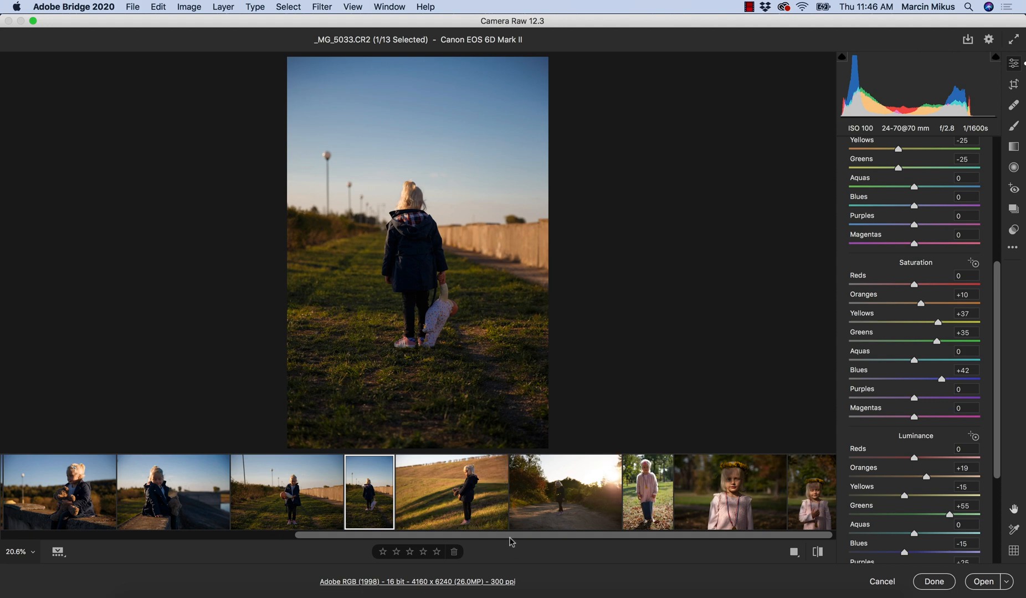
left_click_drag(509, 536, 243, 527)
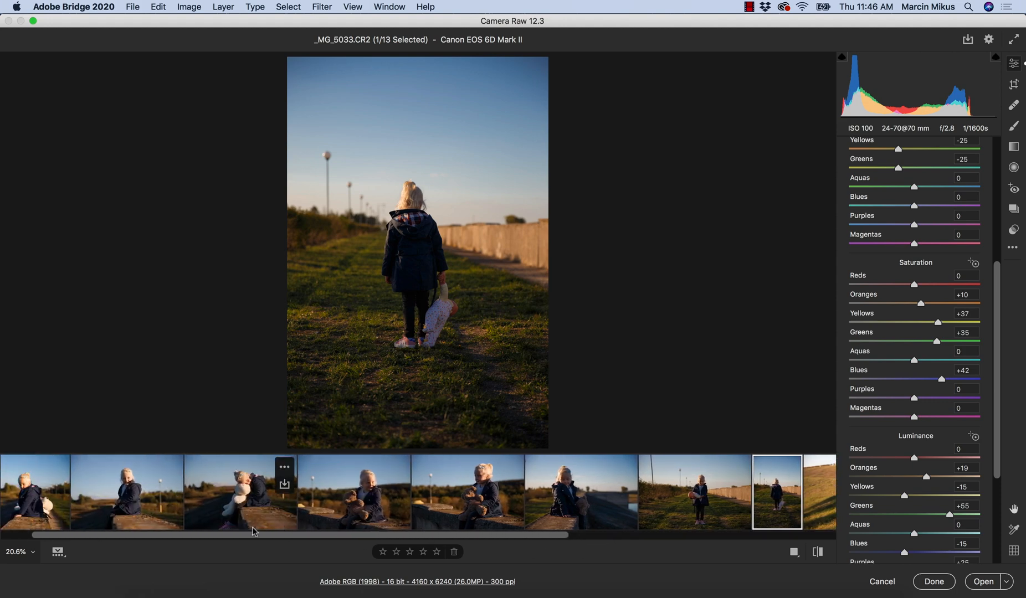
Step: Return to _MG_5031.CR2 and examine the hue and saturation settings in its Color Mixer
left_click(745, 521)
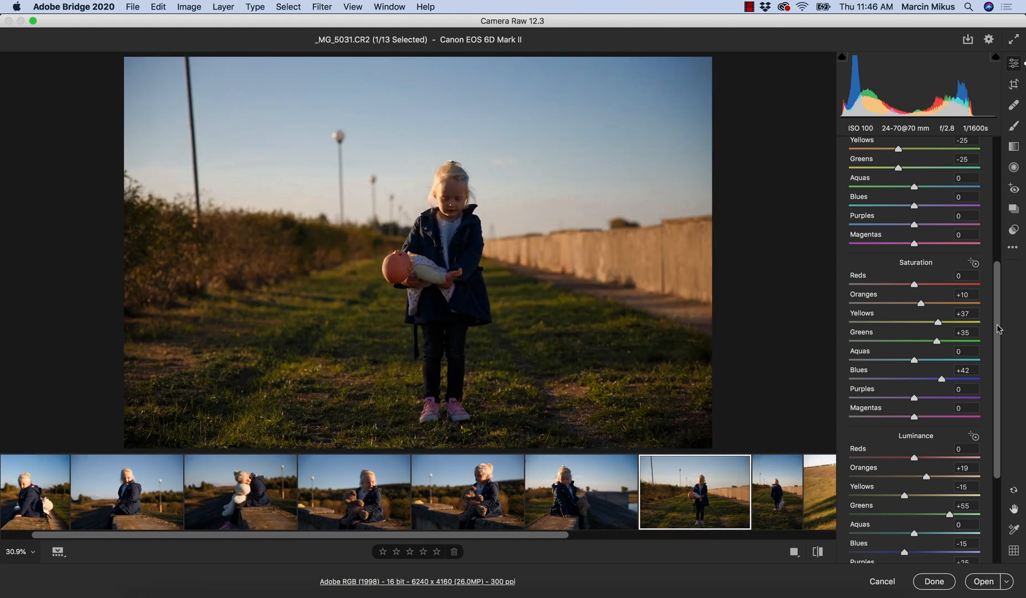
left_click_drag(997, 330, 995, 284)
scroll(995, 284, "up", 2)
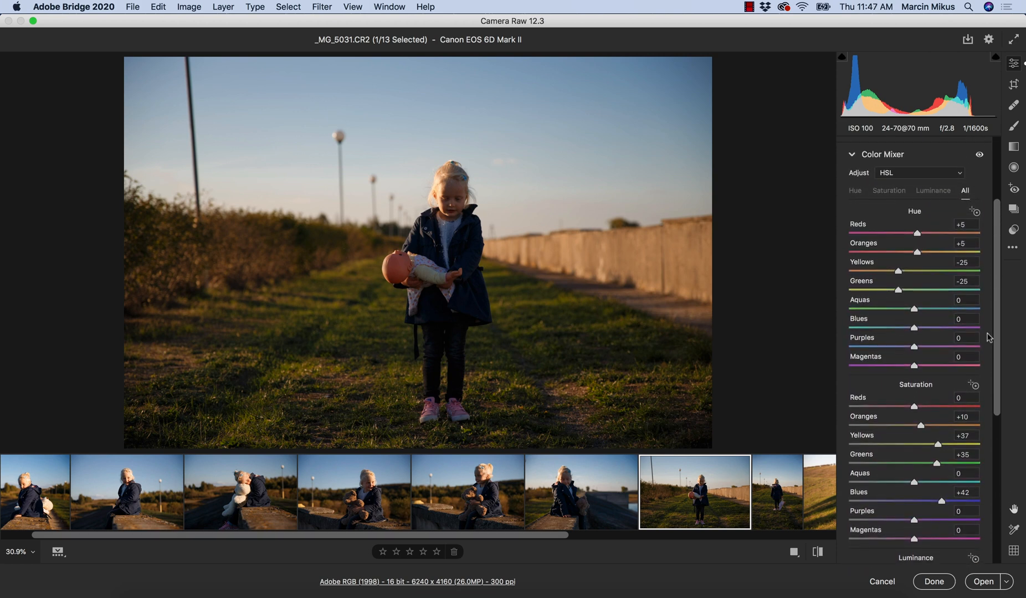